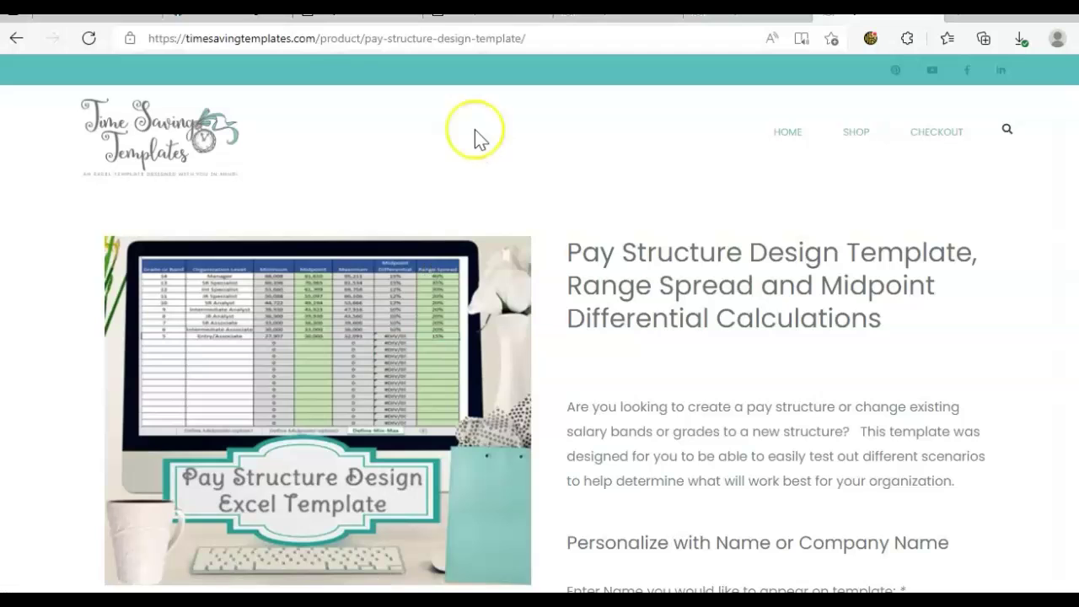
# Switch to the pay structure workbook in Excel and compare the layouts of the Define Midpoints-option1 and Define Midpoints-option2 sheets.
pyautogui.moveTo(855, 133)
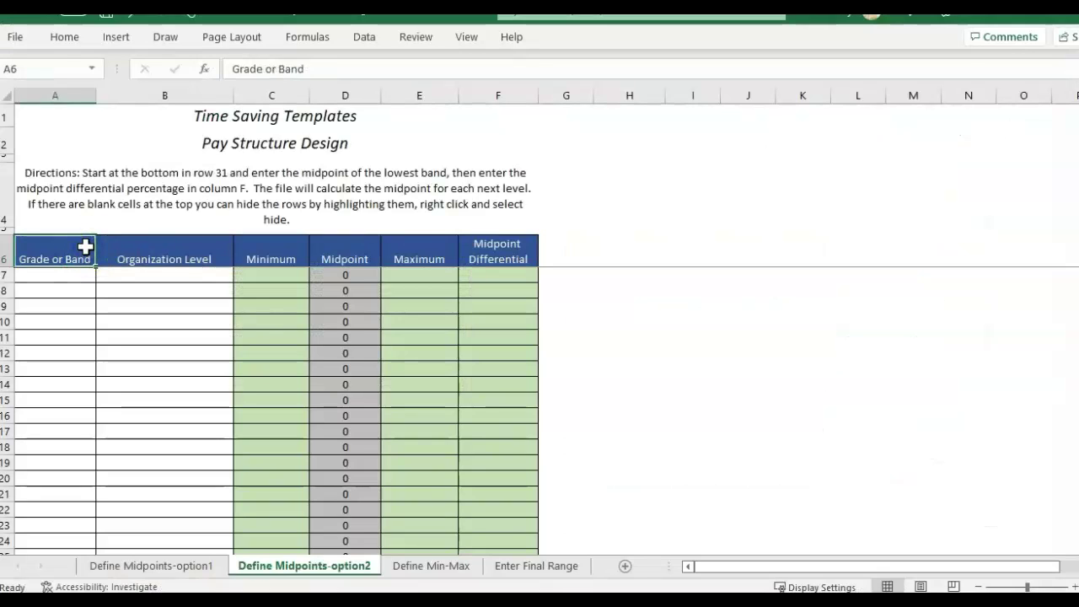
pyautogui.press('Right')
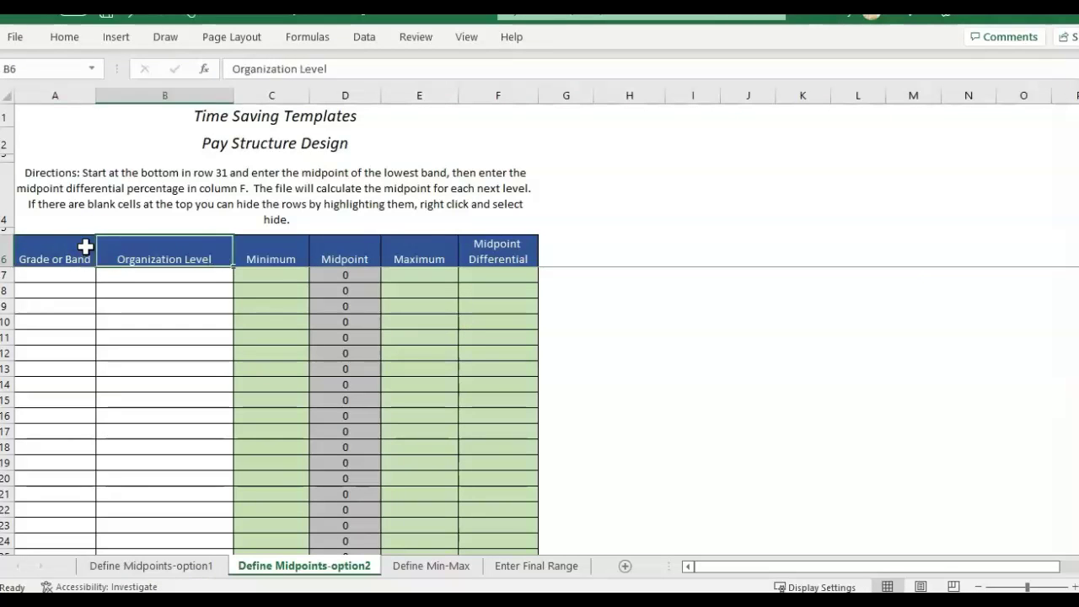
pyautogui.press('Right')
pyautogui.press('Right')
pyautogui.press('Down')
pyautogui.press('Down')
pyautogui.press('Left')
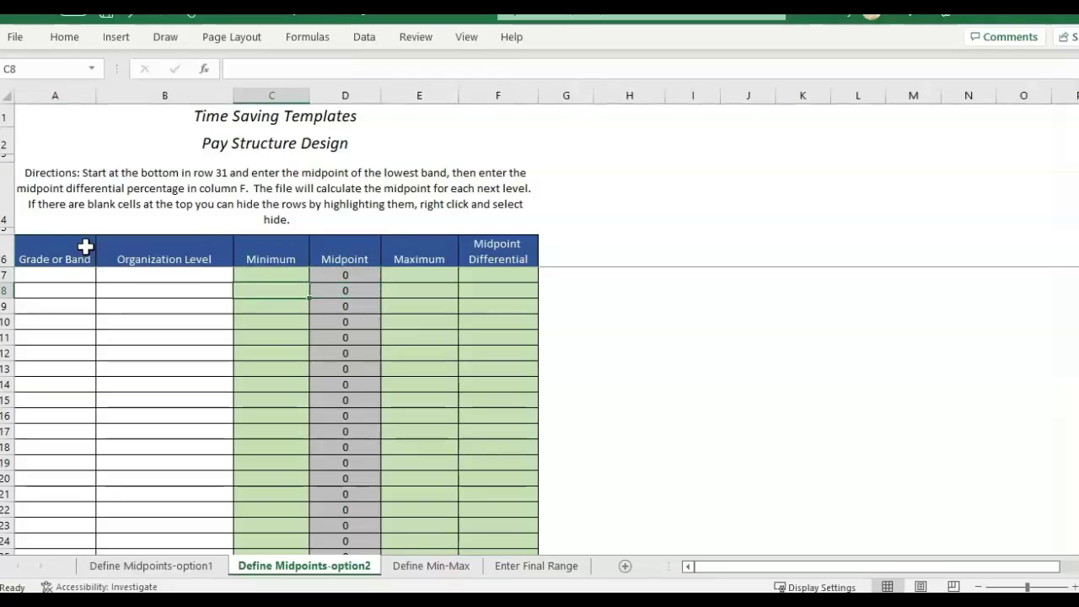
pyautogui.click(135, 565)
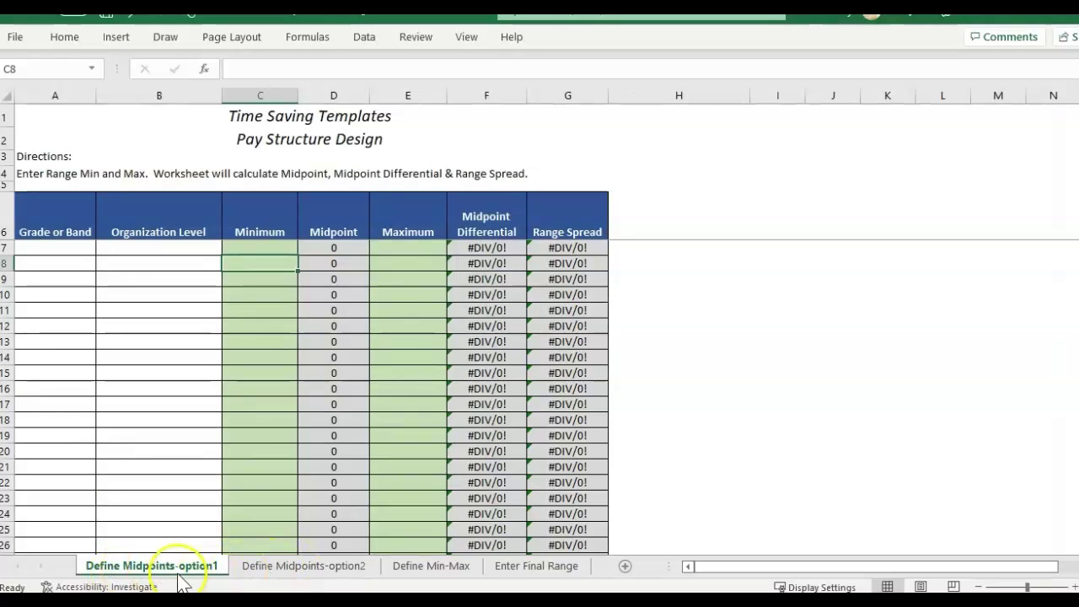
pyautogui.click(362, 570)
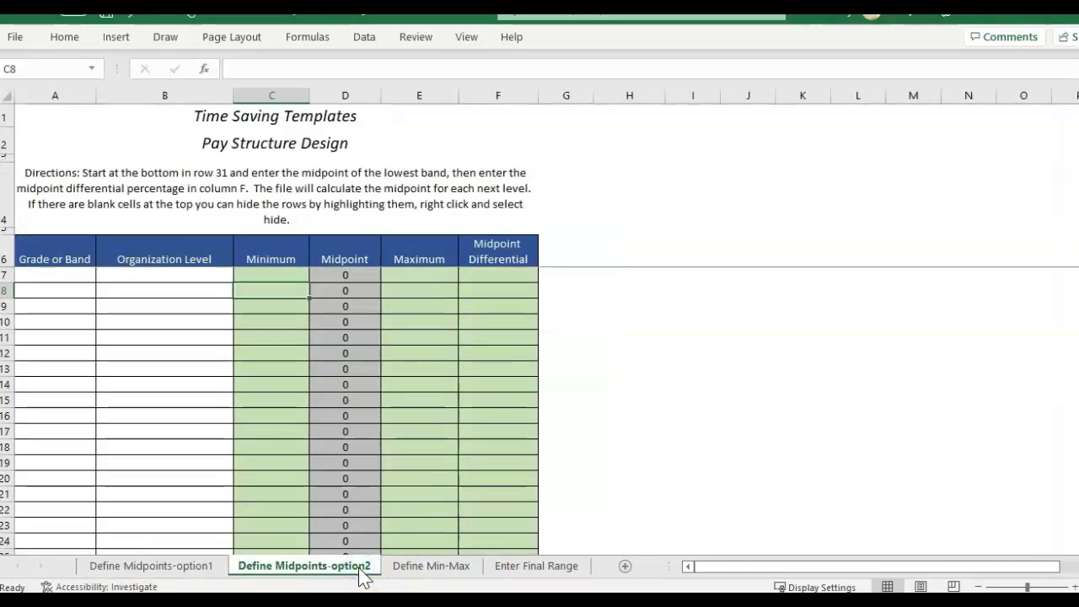
pyautogui.click(395, 568)
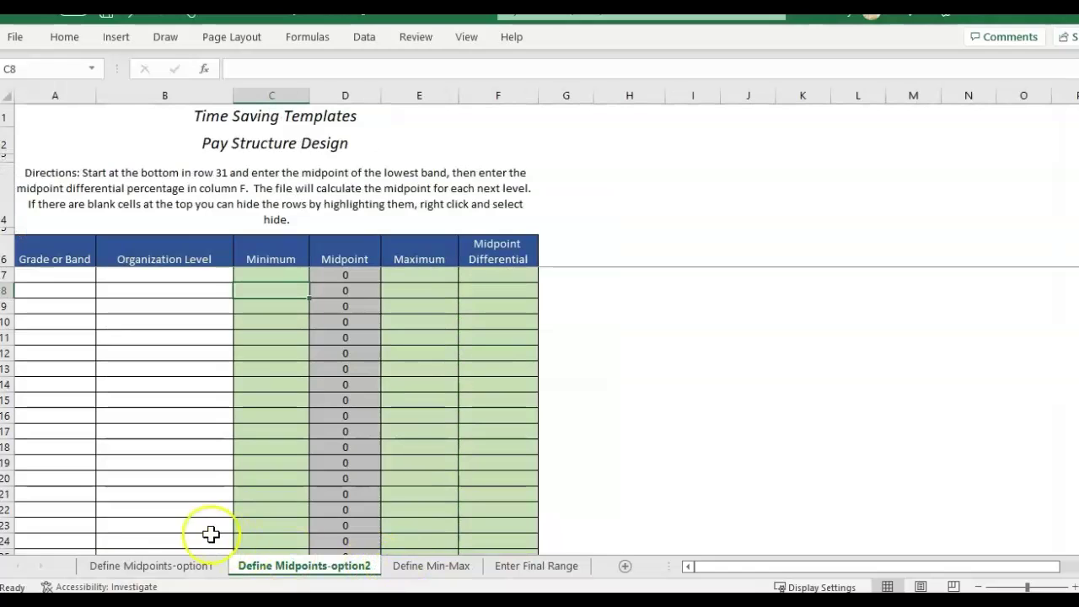
# On the Define Midpoints-option2 sheet, enter 27000 as the lowest band's midpoint in D31.
pyautogui.click(368, 250)
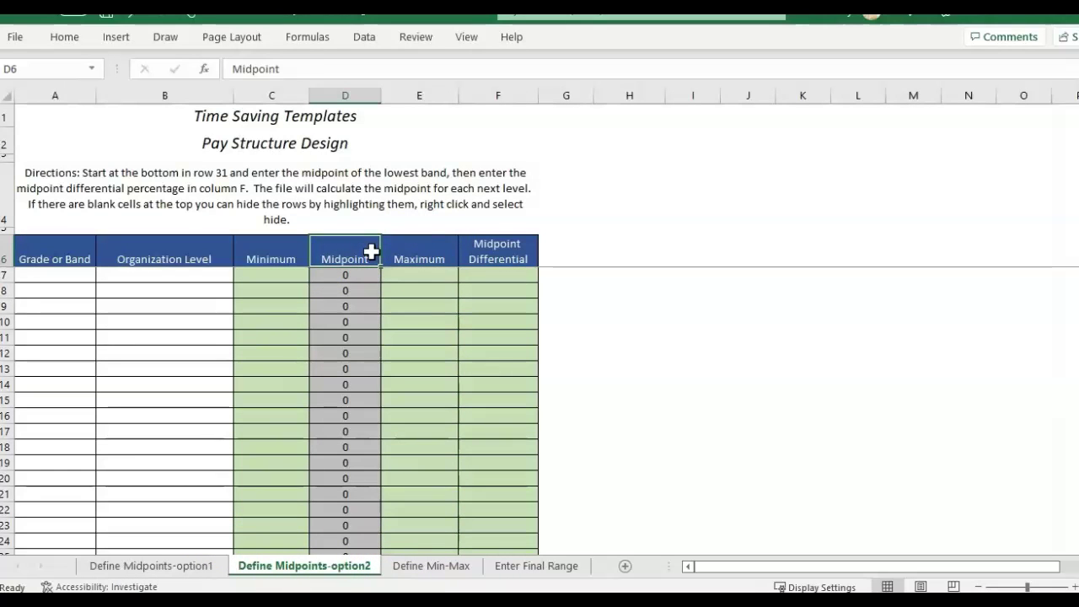
pyautogui.press('Down')
pyautogui.press('Down')
pyautogui.hotkey('ctrl', 'Down')
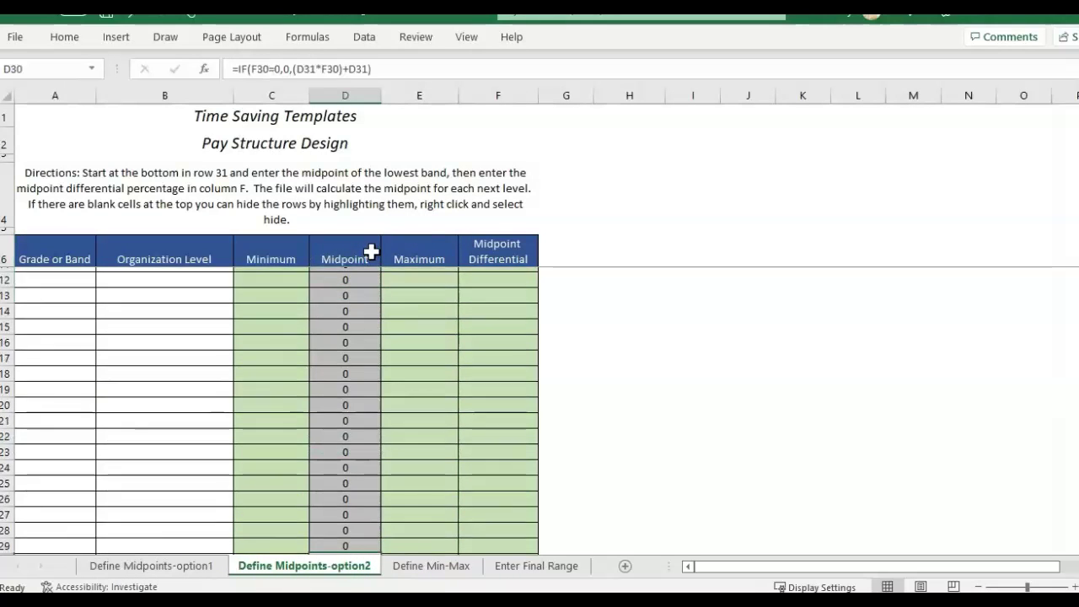
pyautogui.press('Down')
pyautogui.press('Down')
pyautogui.press('Up')
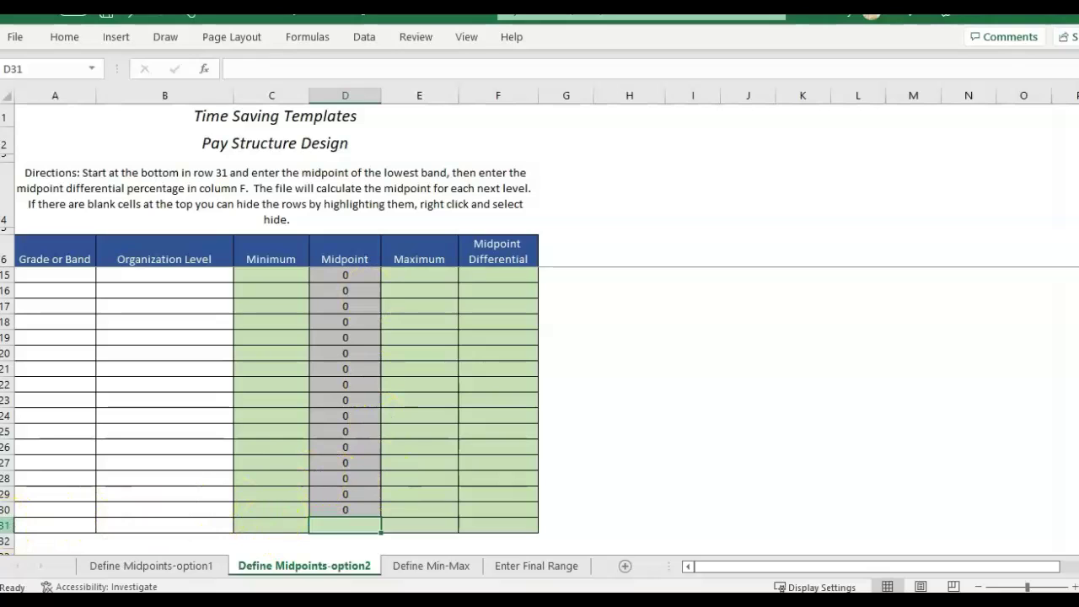
pyautogui.click(5, 524)
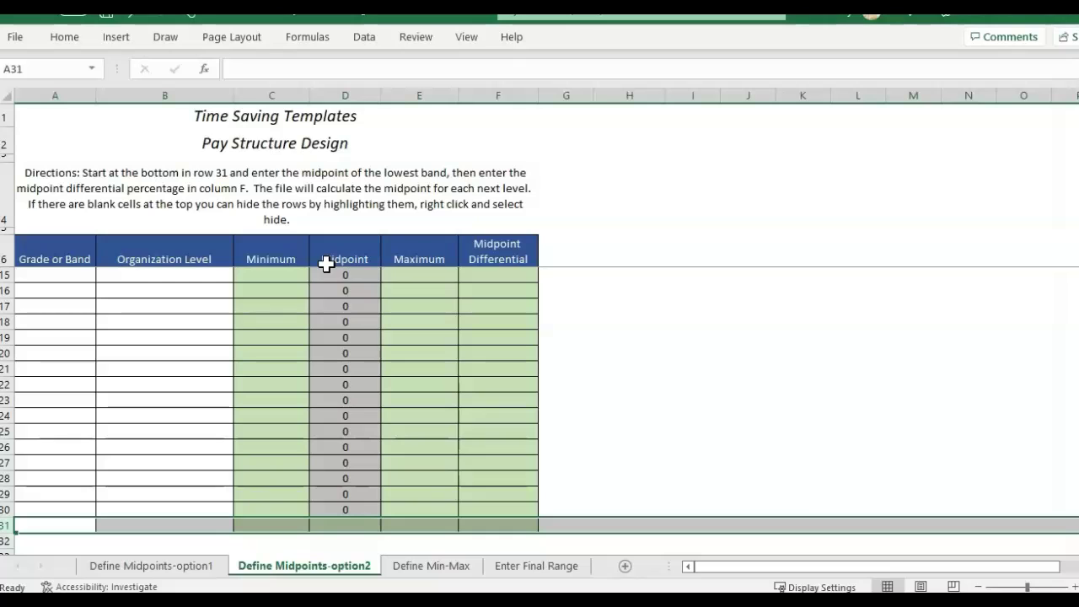
pyautogui.click(339, 526)
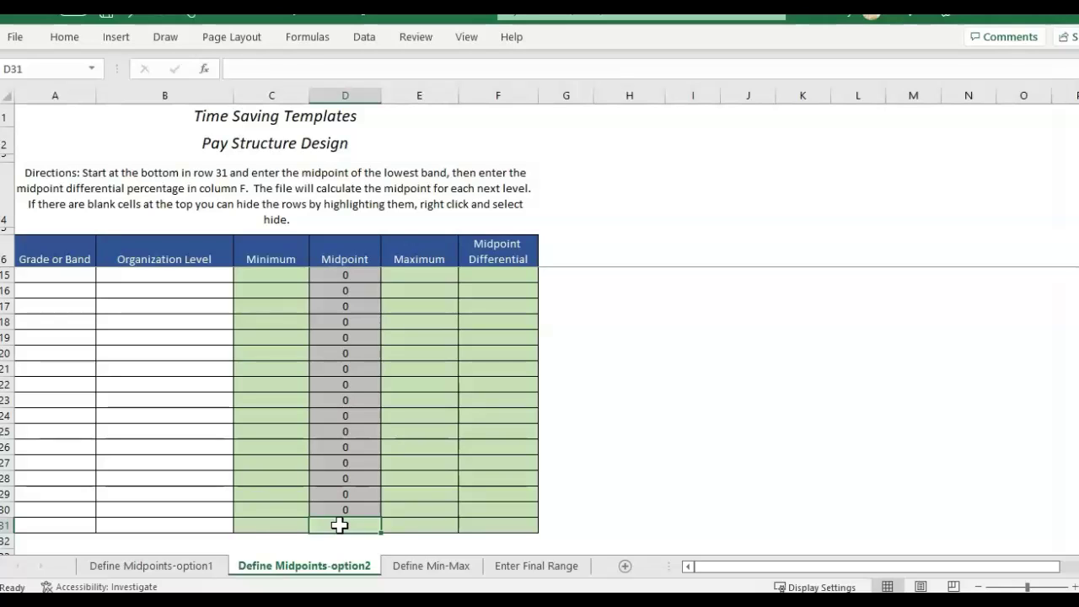
pyautogui.write('27000')
pyautogui.press('Return')
pyautogui.click(338, 525)
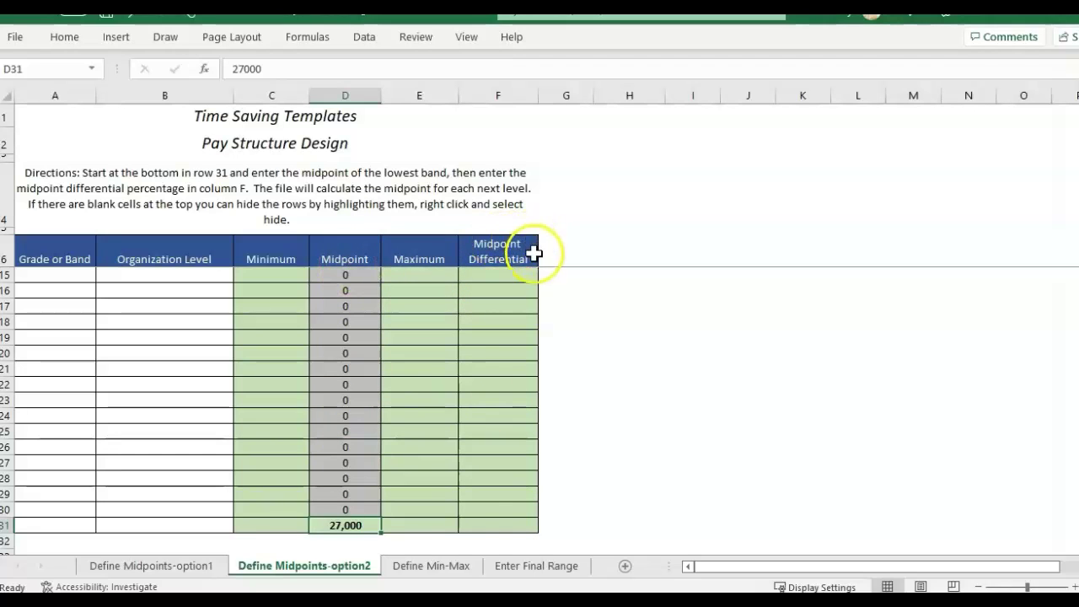
# Set the midpoint differential in F30, one level above the lowest band, to 10%.
pyautogui.click(503, 508)
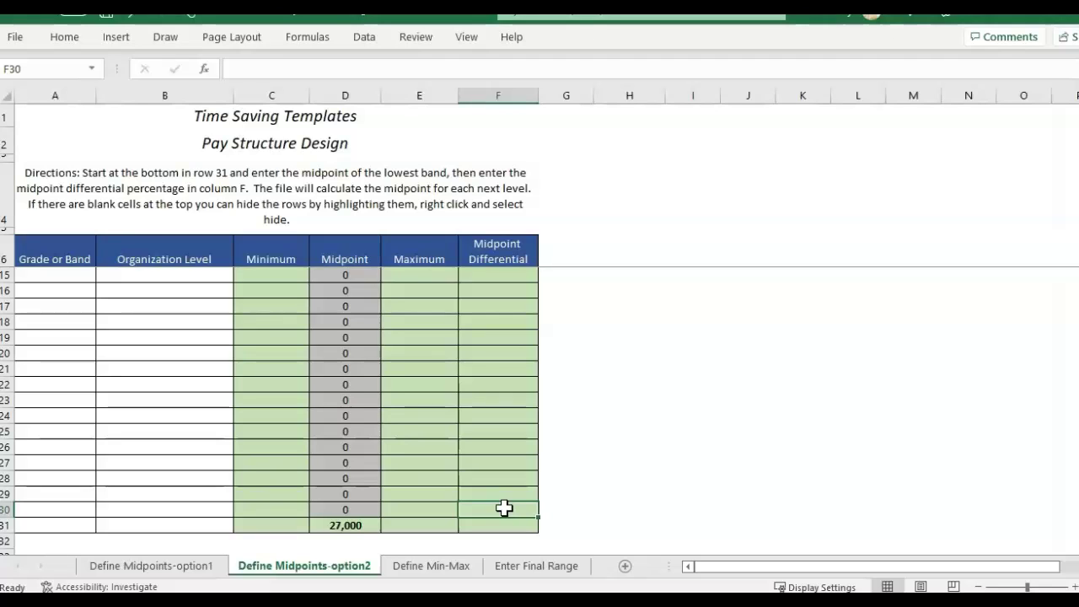
pyautogui.write('10')
pyautogui.press('Return')
pyautogui.press('Up')
pyautogui.press('Left')
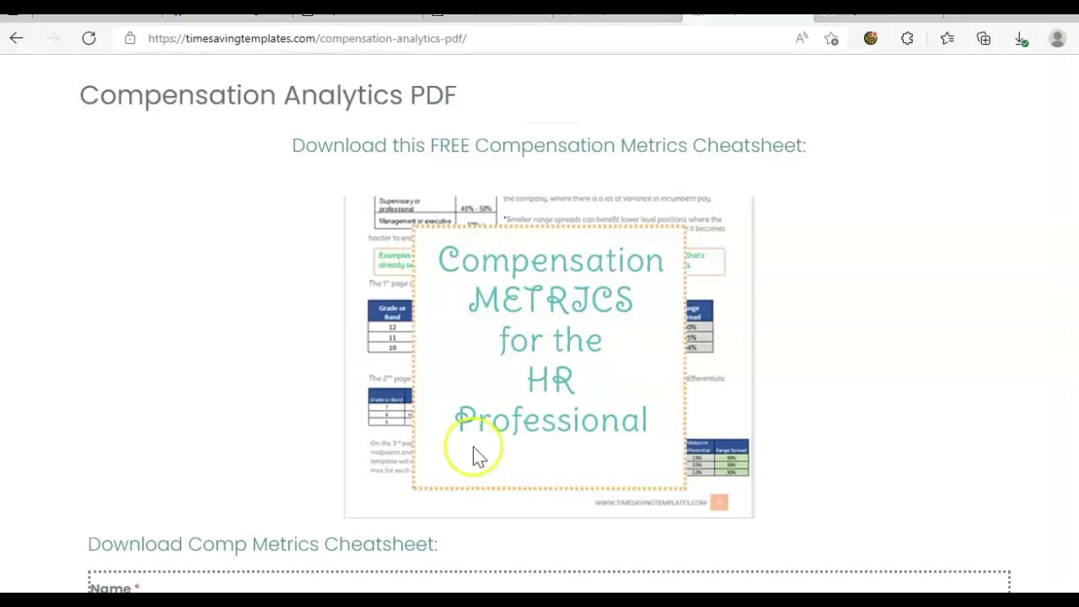
# Switch to the browser and read the Midpoint Differential section of the Compensation Metrics Cheatsheet PDF.
pyautogui.click(506, 16)
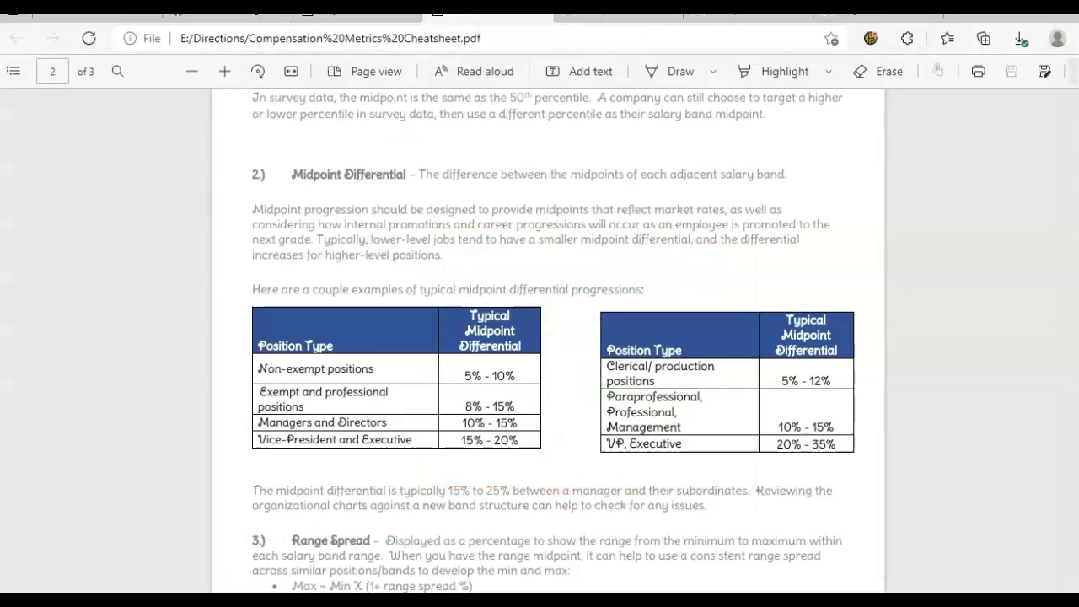
pyautogui.scroll(10, 1070, 312)
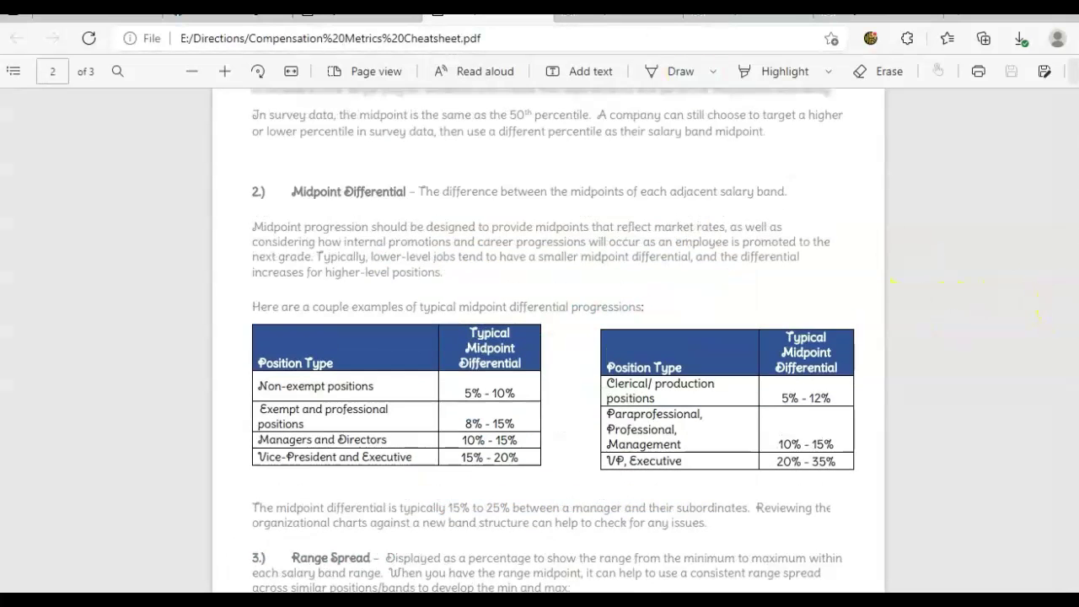
pyautogui.scroll(-10, 548, 337)
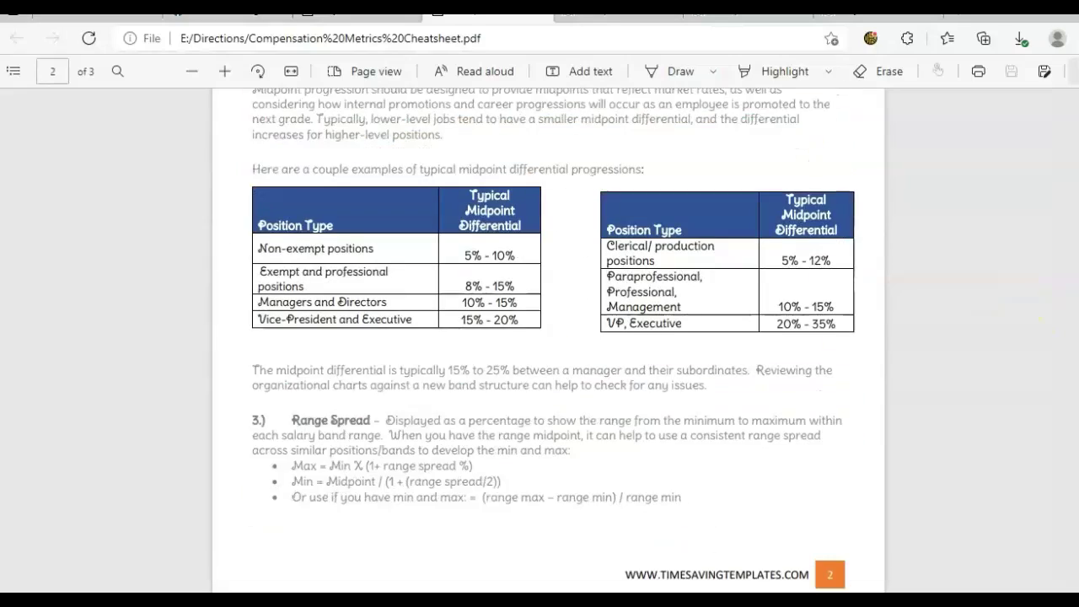
pyautogui.scroll(7, 548, 337)
pyautogui.scroll(-4, 548, 337)
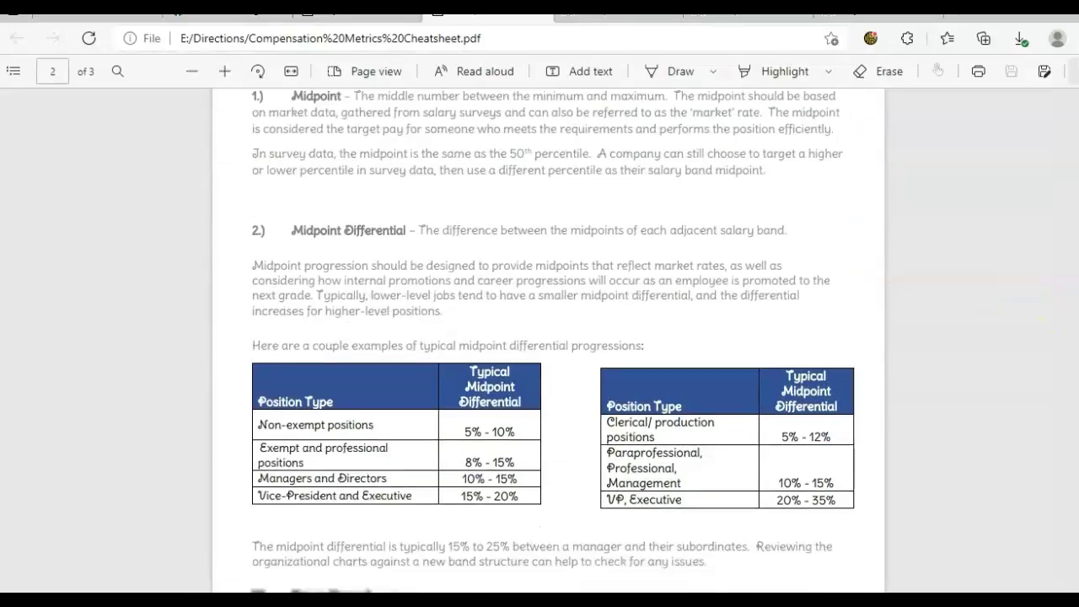
pyautogui.scroll(1, 548, 338)
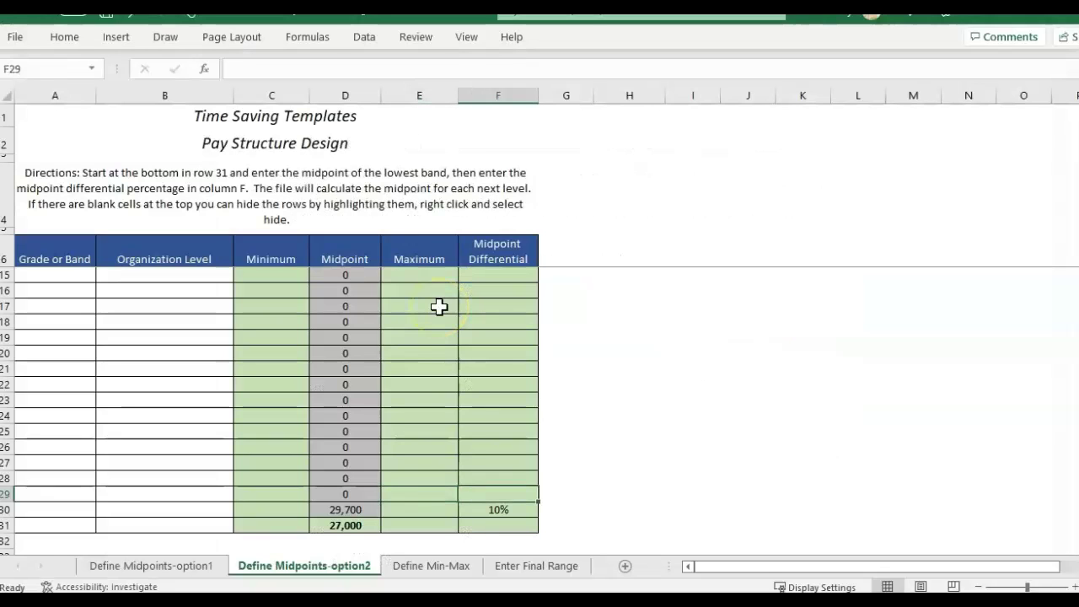
# Back in the Excel workbook, fill the 10% midpoint differential upward in column F through row 12.
pyautogui.press('Left')
pyautogui.press('Right')
pyautogui.press('Up')
pyautogui.press('Up')
pyautogui.press('Up')
pyautogui.press('Up')
pyautogui.press('Up')
pyautogui.press('Up')
pyautogui.press('Up')
pyautogui.press('Up')
pyautogui.press('Up')
pyautogui.press('Up')
pyautogui.press('Up')
pyautogui.press('Up')
pyautogui.press('Up')
pyautogui.press('Up')
pyautogui.press('Up')
pyautogui.click(531, 525)
pyautogui.moveTo(539, 533); pyautogui.dragTo(543, 318)
pyautogui.click(506, 353)
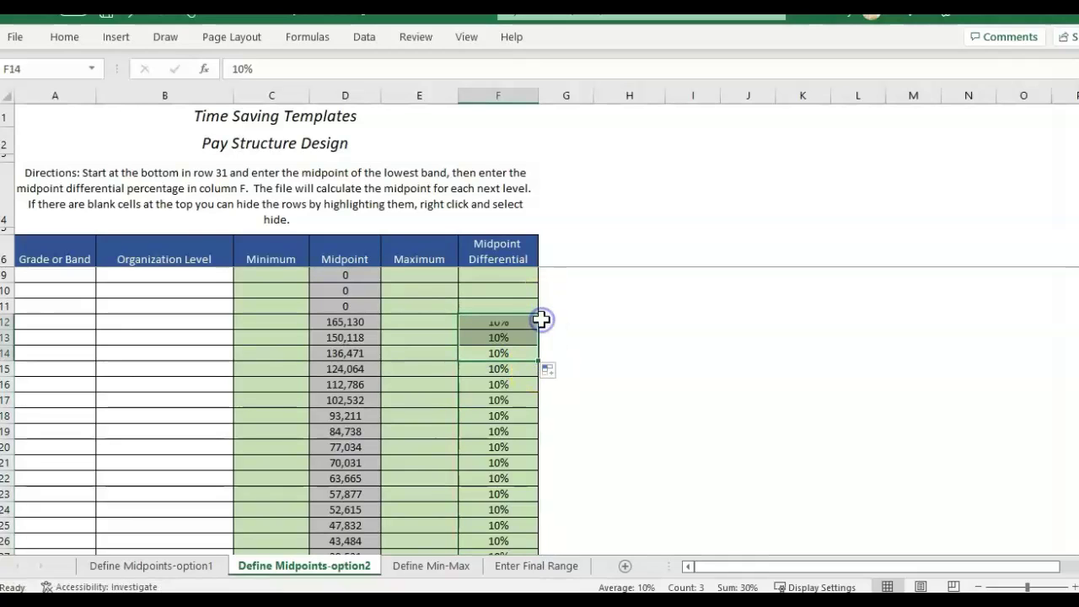
# Review the calculated midpoints in D12:D31 against their differentials in column F.
pyautogui.click(352, 323)
pyautogui.hotkey('ctrl', 'shift', 'Down')
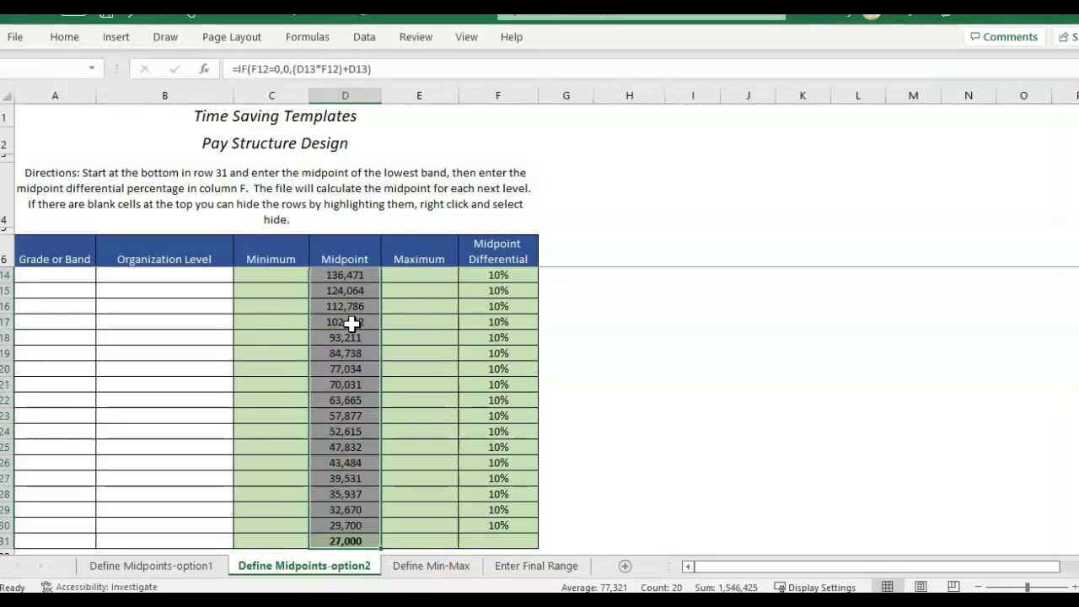
pyautogui.scroll(1, 353, 323)
pyautogui.press('Right')
pyautogui.press('Right')
pyautogui.press('Left')
pyautogui.press('Left')
pyautogui.click(352, 323)
pyautogui.press('Down')
pyautogui.press('Down')
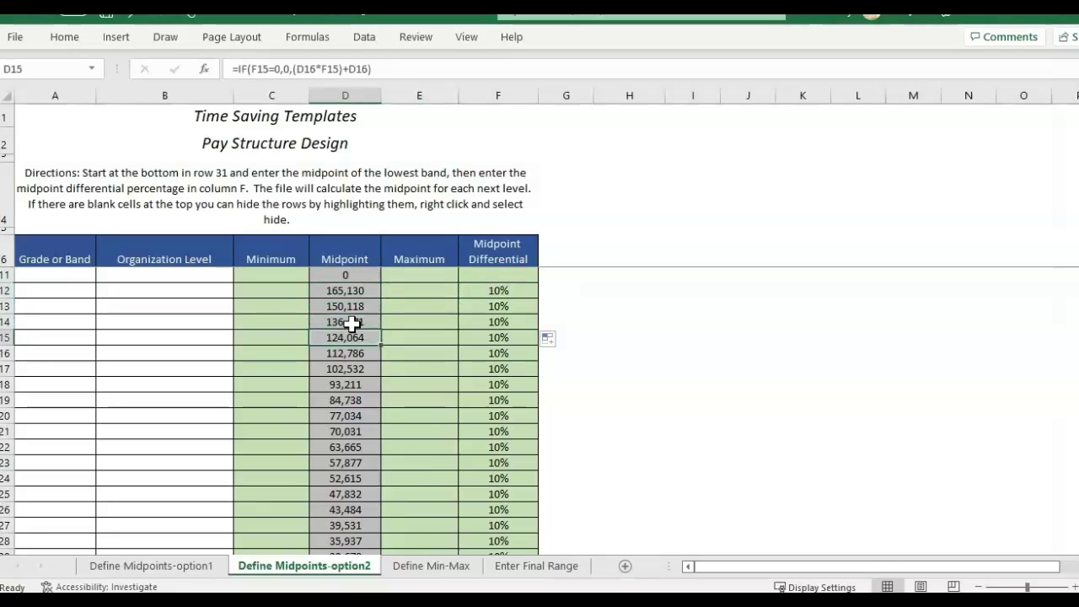
pyautogui.hotkey('ctrl', 'Down')
pyautogui.press('Up')
pyautogui.press('Up')
pyautogui.press('Up')
pyautogui.press('Up')
pyautogui.press('Up')
pyautogui.press('Up')
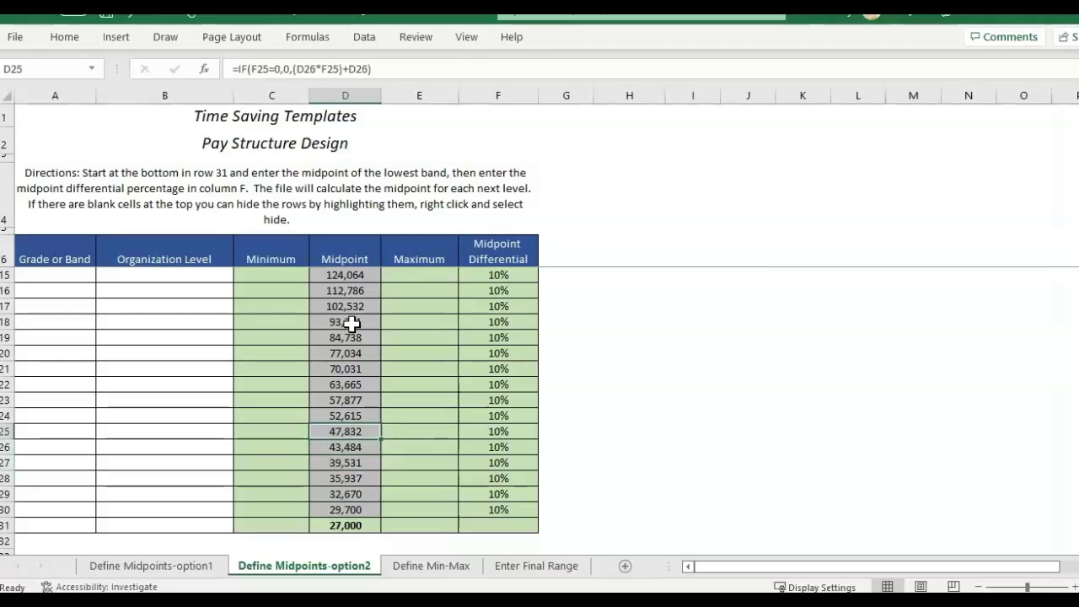
pyautogui.press('Down')
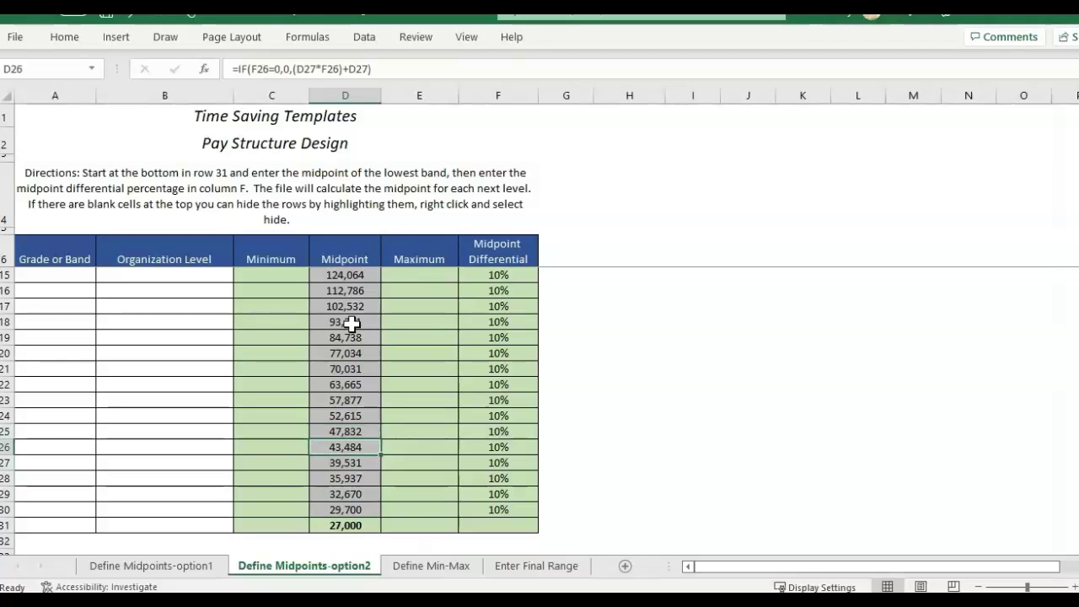
pyautogui.press('Right')
pyautogui.press('Right')
pyautogui.press('Left')
pyautogui.press('Left')
pyautogui.press('Right')
pyautogui.press('Right')
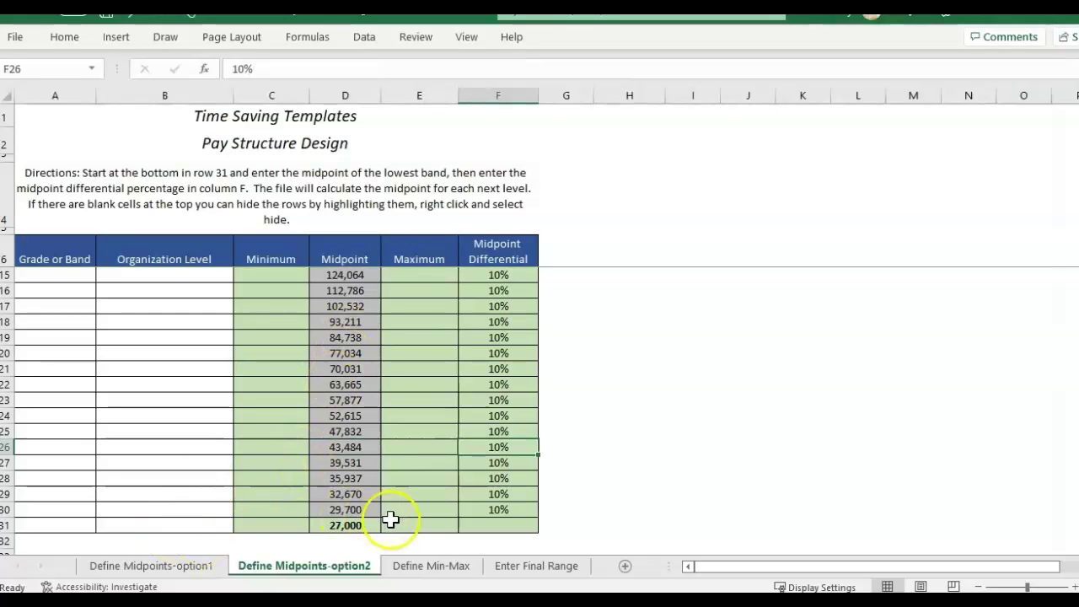
# Check the typical midpoint differentials by position type in the cheatsheet PDF in the browser, and return to the Excel workbook.
pyautogui.click(261, 603)
pyautogui.click(438, 544)
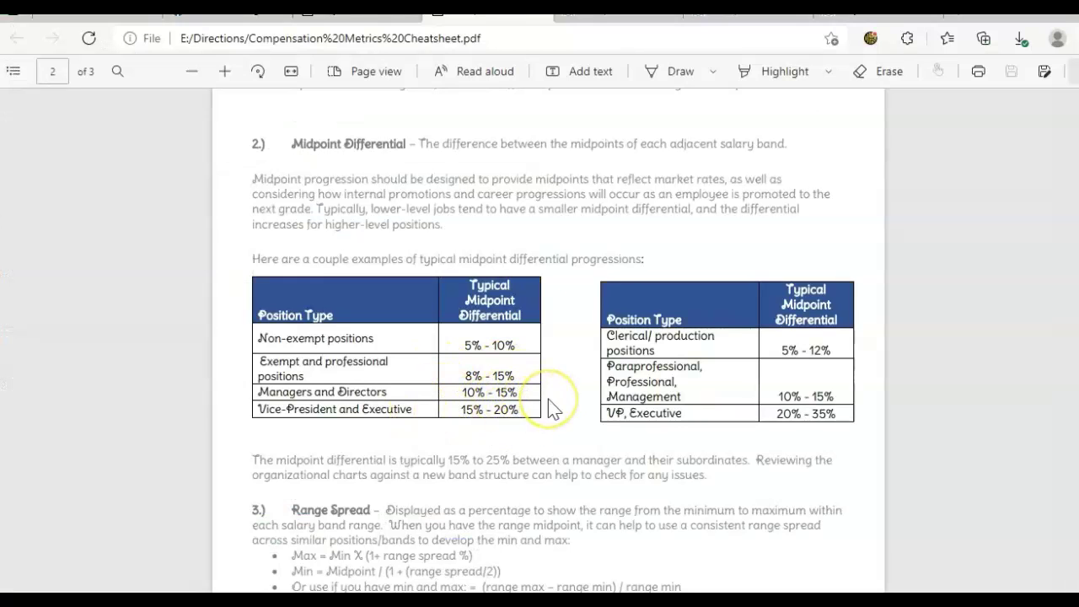
pyautogui.click(1025, 18)
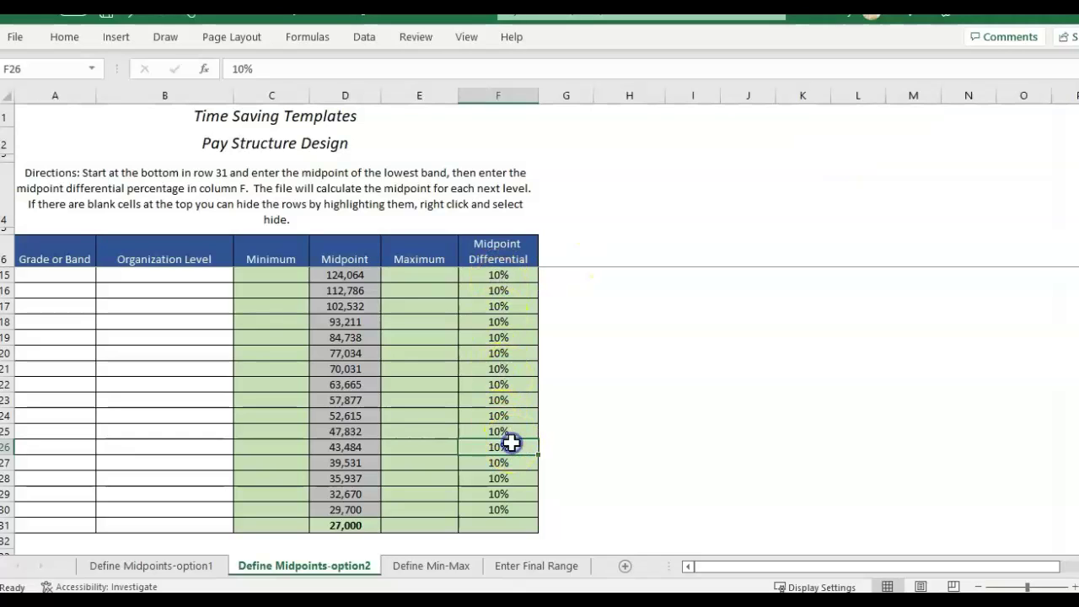
# Set the midpoint differential in F26 to 12% and copy it up to F25 and F24.
pyautogui.write('12')
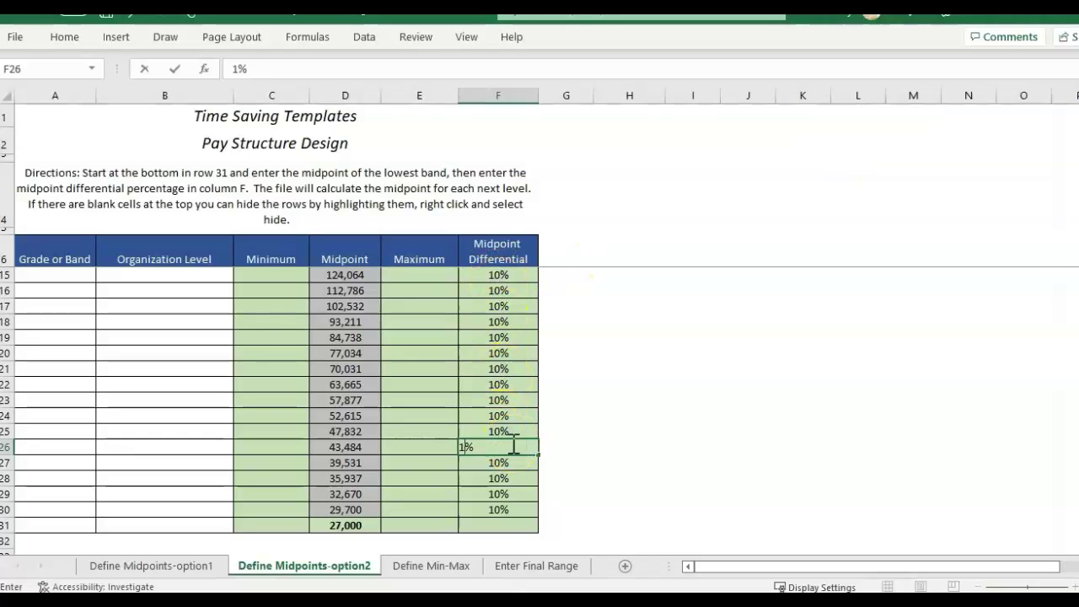
pyautogui.press('Return')
pyautogui.click(512, 442)
pyautogui.hotkey('ctrl', 'c')
pyautogui.press('Up')
pyautogui.hotkey('ctrl', 'v')
pyautogui.press('Up')
pyautogui.hotkey('ctrl', 'v')
# Set the midpoint differential in F23 to 15% and copy it up to F22, F21 and F20.
pyautogui.press('Up')
pyautogui.write('15')
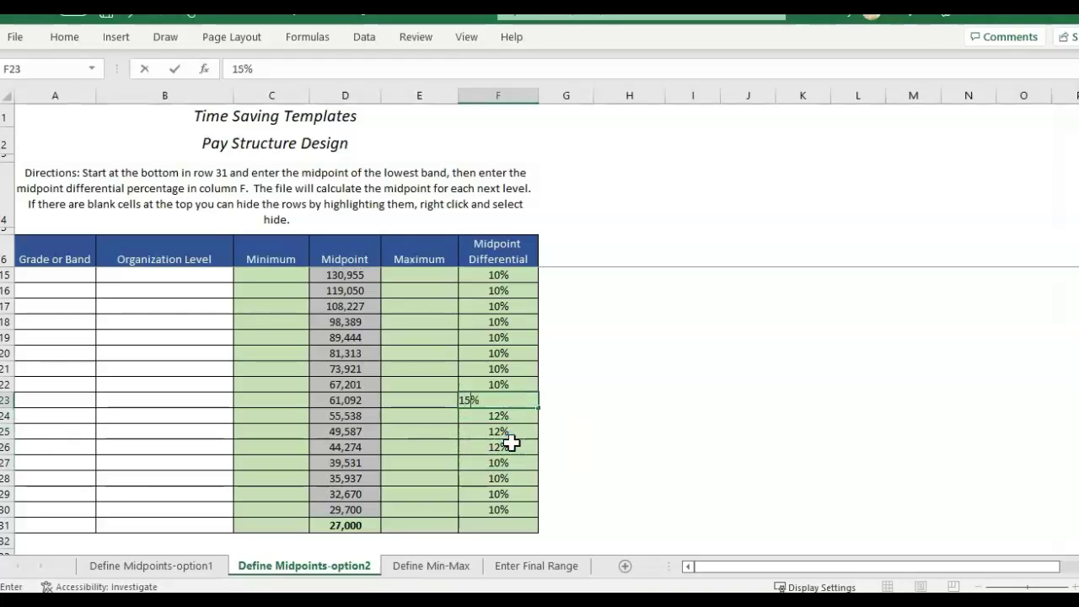
pyautogui.press('Return')
pyautogui.press('Up')
pyautogui.hotkey('ctrl', 'c')
pyautogui.press('Up')
pyautogui.hotkey('ctrl', 'v')
pyautogui.press('Up')
pyautogui.hotkey('ctrl', 'v')
pyautogui.press('Up')
pyautogui.hotkey('ctrl', 'v')
# Set the midpoint differential in F19 to 20% and copy it up to F18, F17 and F16.
pyautogui.press('Up')
pyautogui.write('20')
pyautogui.press('Return')
pyautogui.press('Up')
pyautogui.hotkey('ctrl', 'c')
pyautogui.press('Up')
pyautogui.hotkey('ctrl', 'v')
pyautogui.press('Up')
pyautogui.hotkey('ctrl', 'v')
pyautogui.press('Up')
pyautogui.hotkey('ctrl', 'v')
# Clear the surplus midpoint differentials in F12:F15.
pyautogui.press('Up')
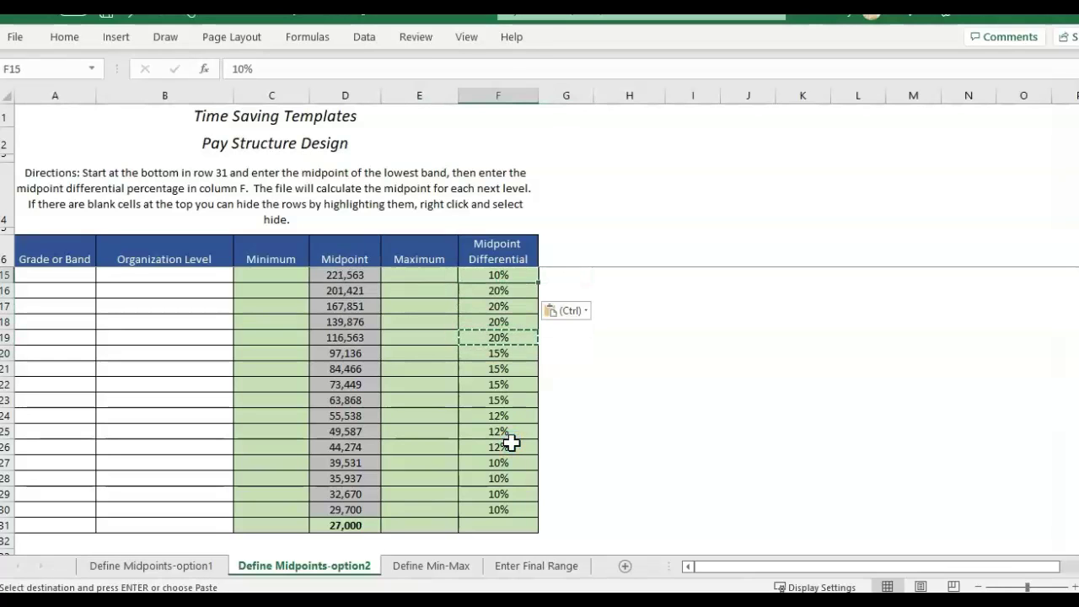
pyautogui.hotkey('shift', 'Up')
pyautogui.hotkey('shift', 'Up')
pyautogui.hotkey('shift', 'Up')
pyautogui.press('Delete')
# Review the recalculated midpoints in D16:D31 and the tiered differentials in column F.
pyautogui.press('Left')
pyautogui.press('Left')
pyautogui.press('Down')
pyautogui.press('Right')
pyautogui.press('Left')
pyautogui.press('Left')
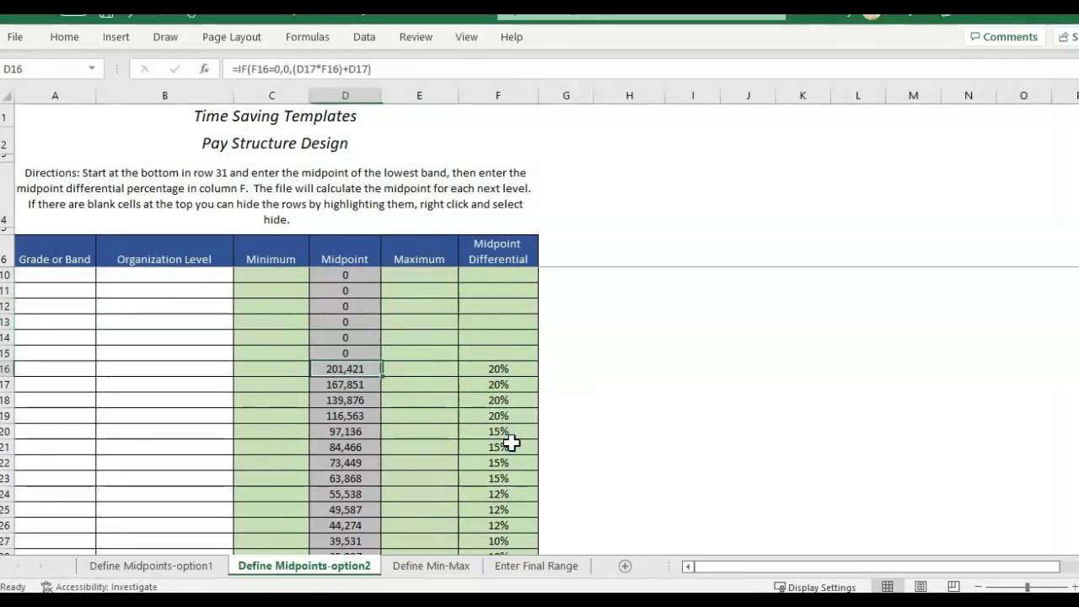
pyautogui.hotkey('ctrl', 'shift', 'Down')
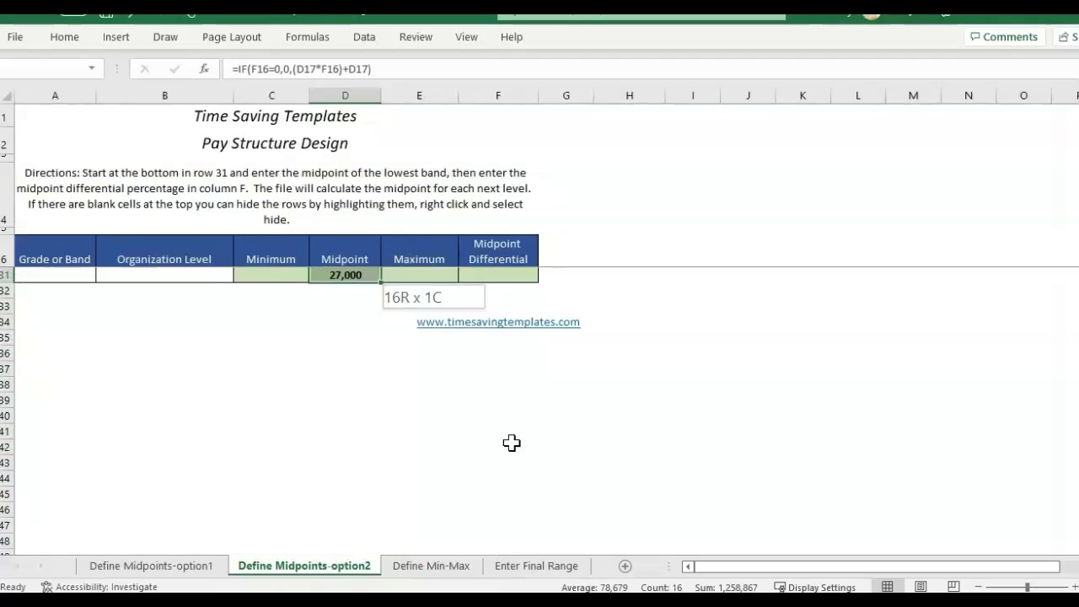
pyautogui.hotkey('ctrl', 'shift', 'Up')
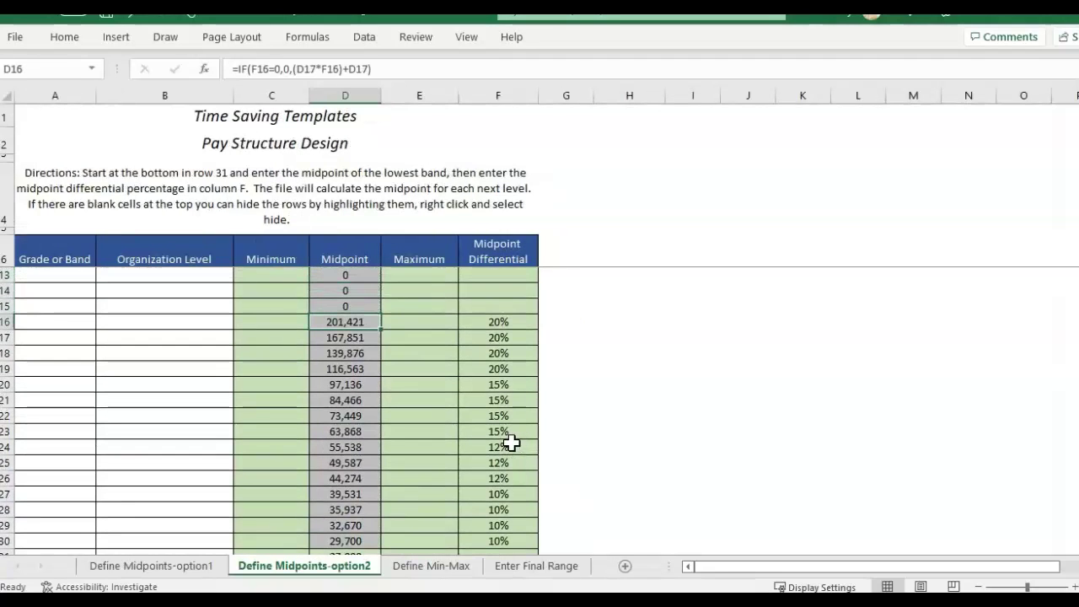
pyautogui.press('Left')
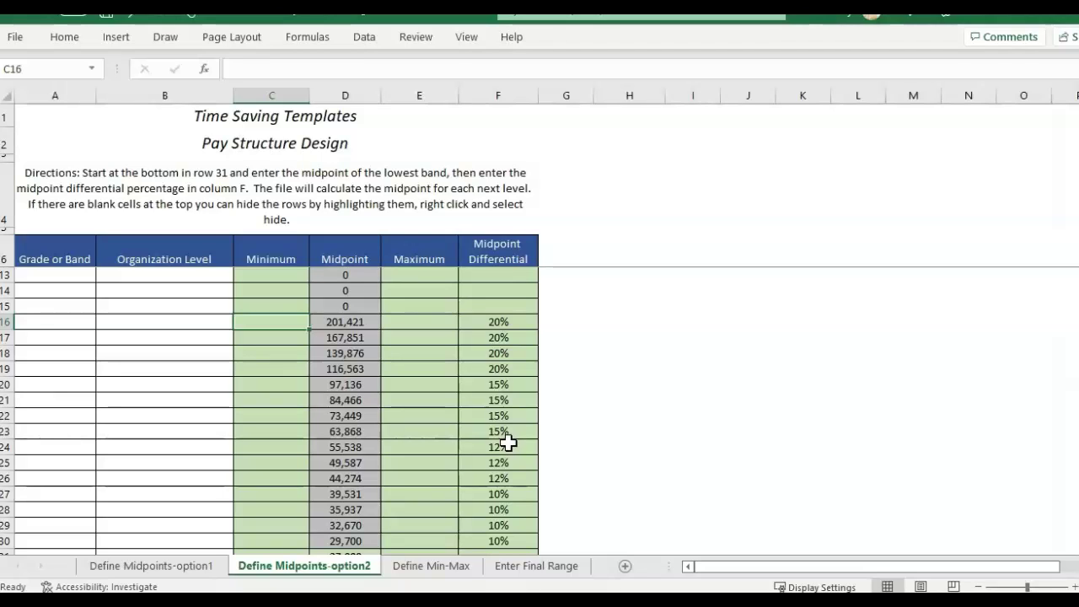
pyautogui.click(472, 444)
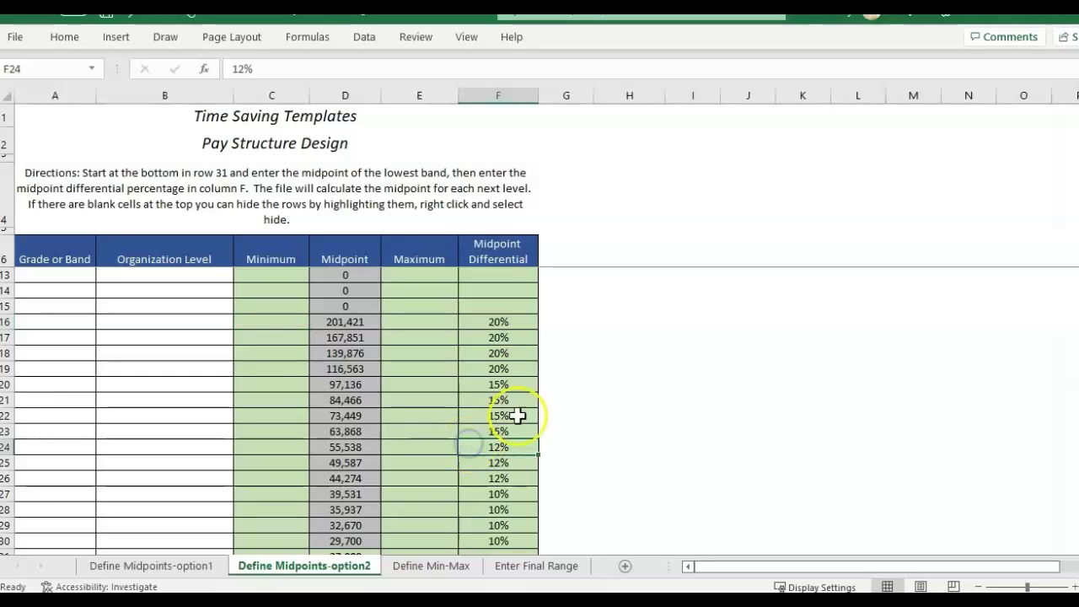
# Review the midpoint differentials in column F down to the lowest band's midpoint in row 31.
pyautogui.press('Down')
pyautogui.press('Down')
pyautogui.press('Down')
pyautogui.press('Down')
pyautogui.press('Down')
pyautogui.press('Down')
pyautogui.press('Down')
pyautogui.press('Down')
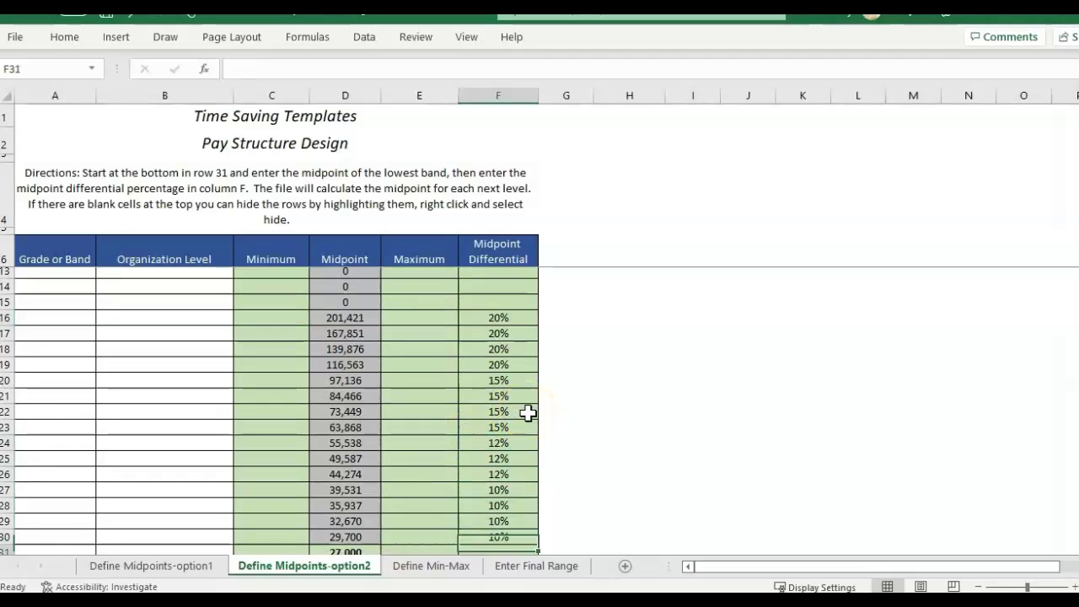
pyautogui.press('Left')
pyautogui.press('Up')
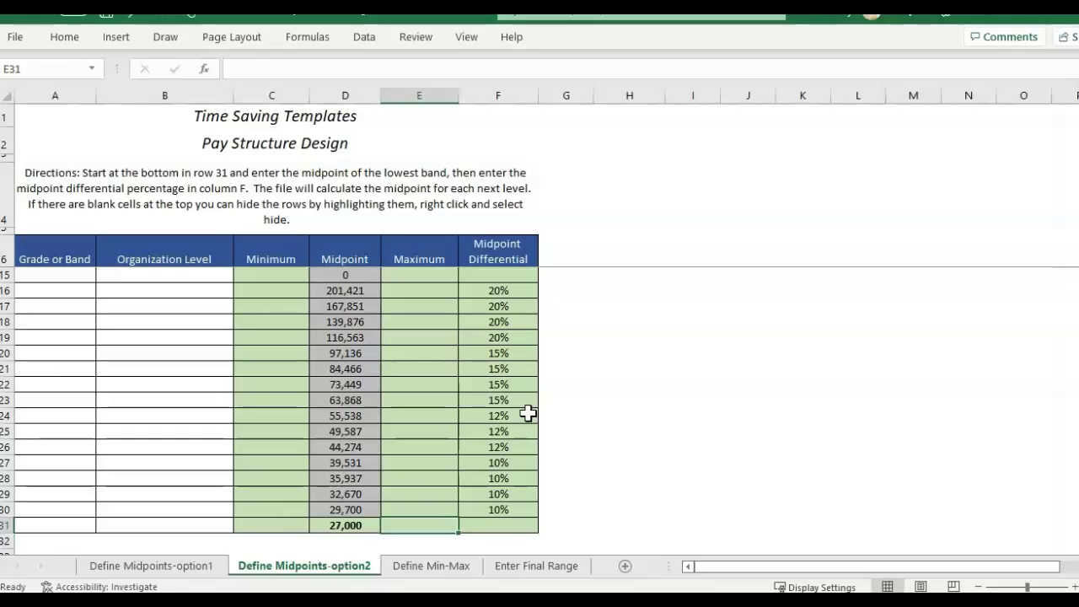
pyautogui.press('Left')
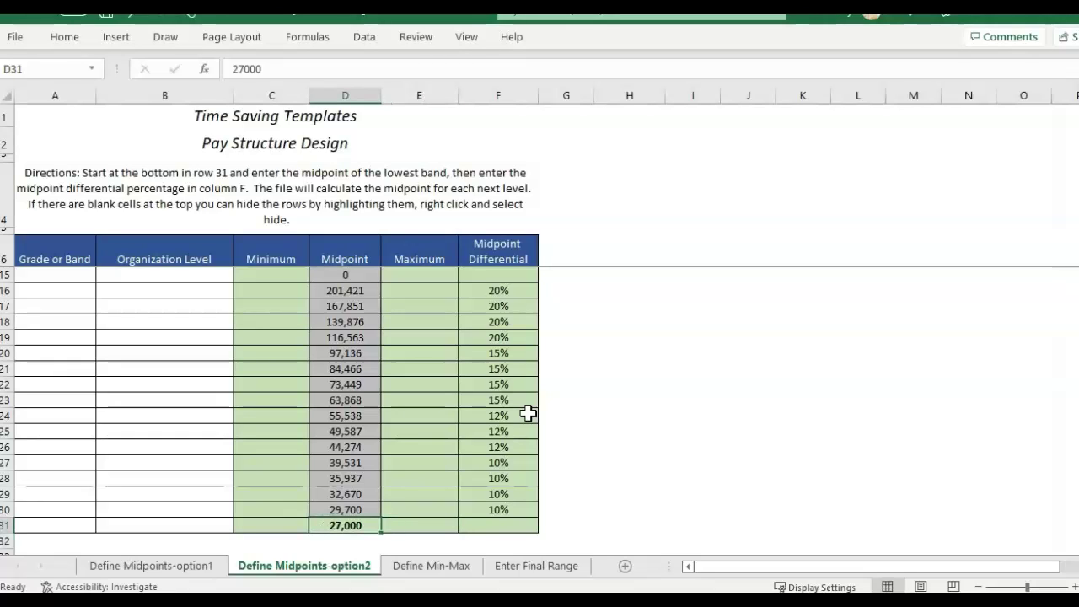
pyautogui.press('Left')
pyautogui.press('Left')
pyautogui.press('Left')
pyautogui.press('Up')
# Copy the midpoints in D16:D31 and open the Define Min-Max sheet.
pyautogui.click(345, 291)
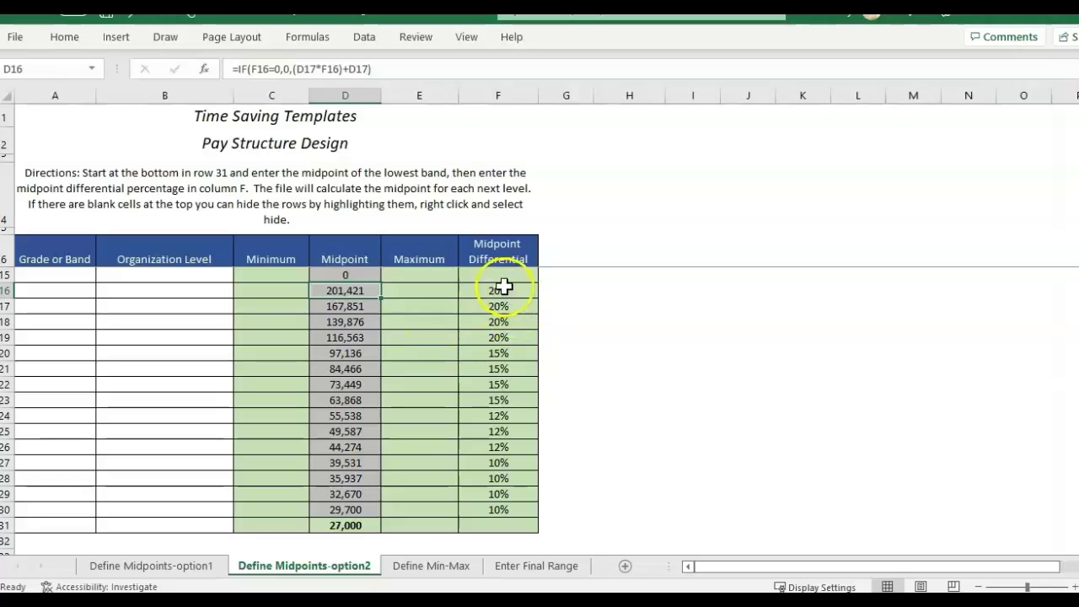
pyautogui.moveTo(345, 290); pyautogui.dragTo(344, 525)
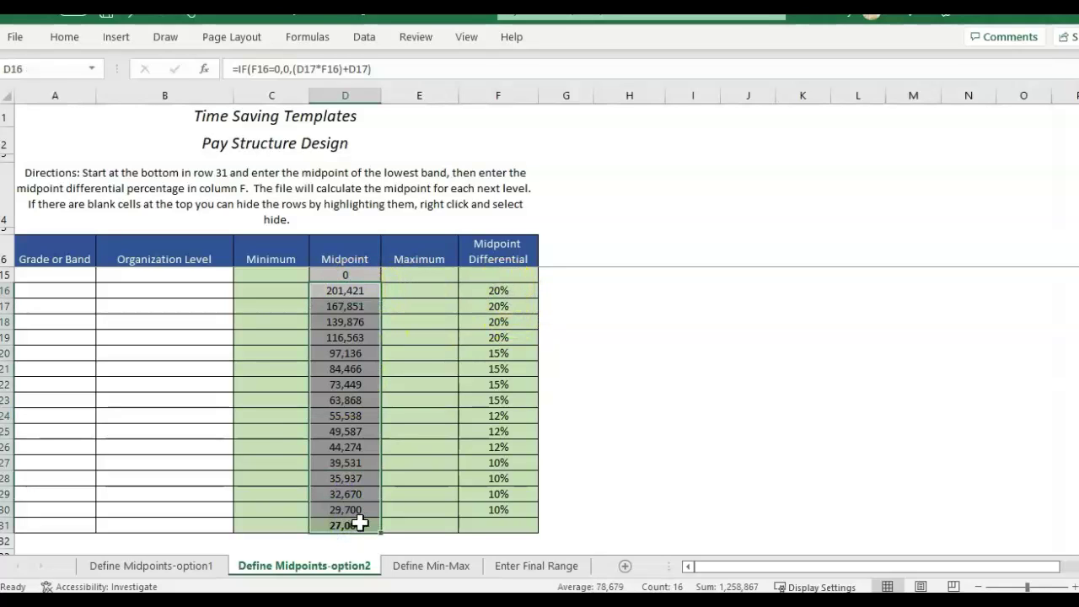
pyautogui.hotkey('ctrl', 'c')
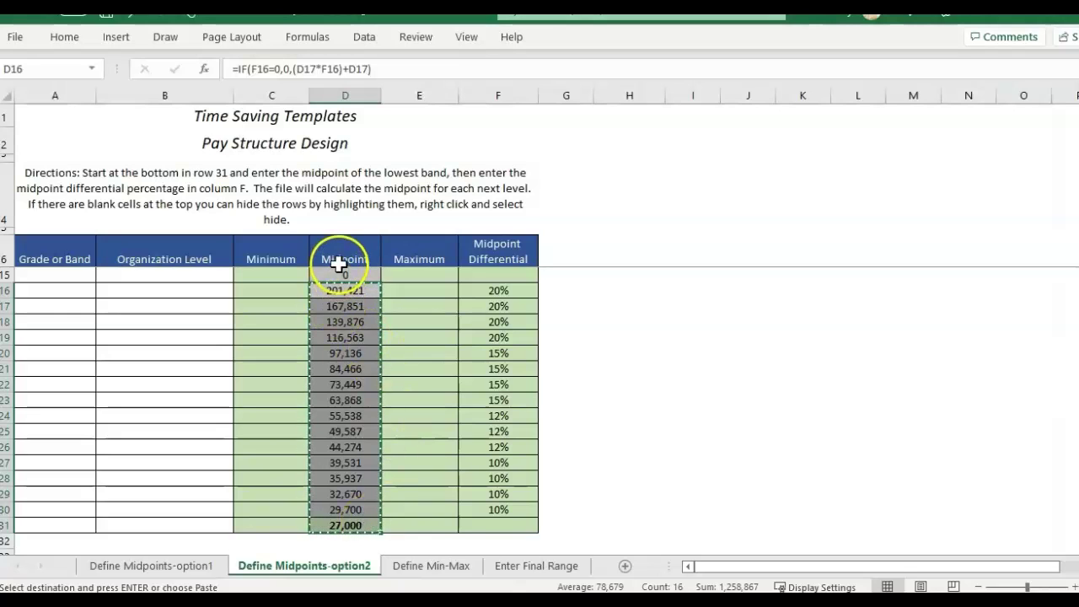
pyautogui.click(456, 569)
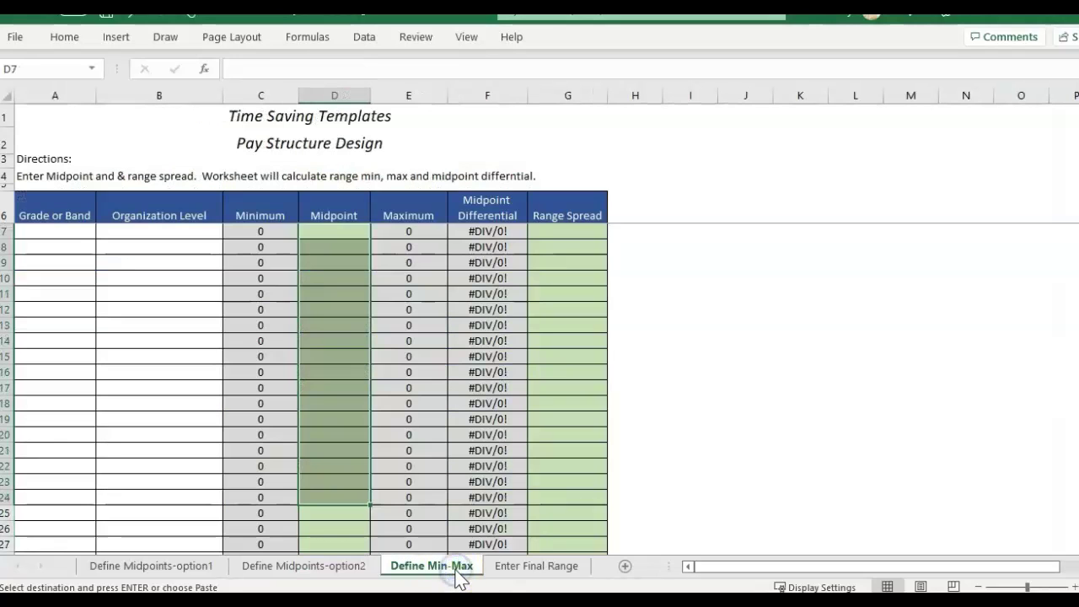
# Paste the copied midpoints as values only into the Midpoint column starting at D7.
pyautogui.click(328, 200)
pyautogui.click(343, 230)
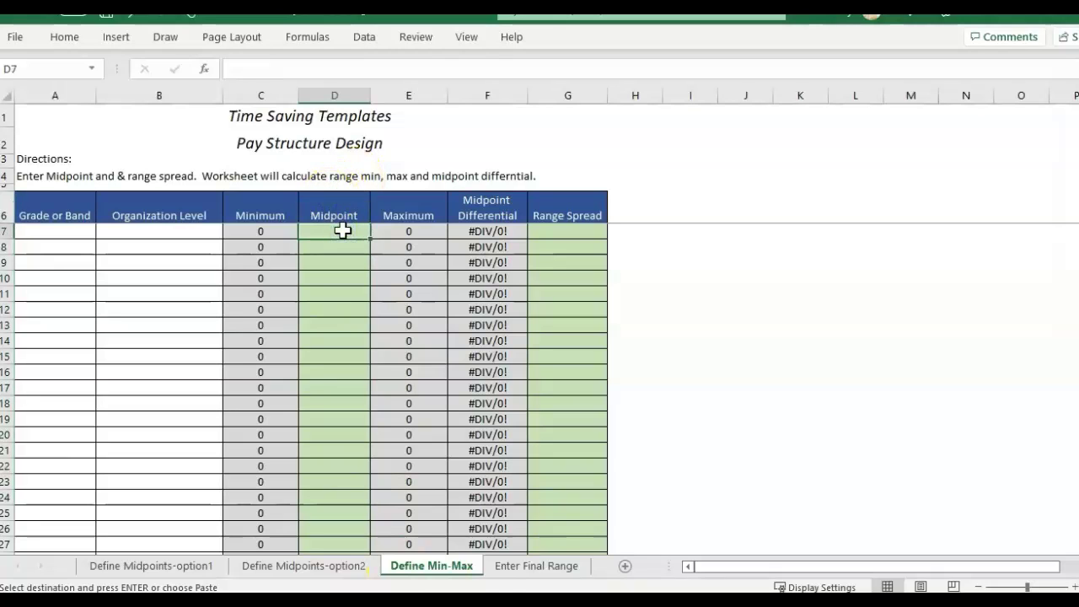
pyautogui.rightClick(342, 231)
pyautogui.click(320, 237)
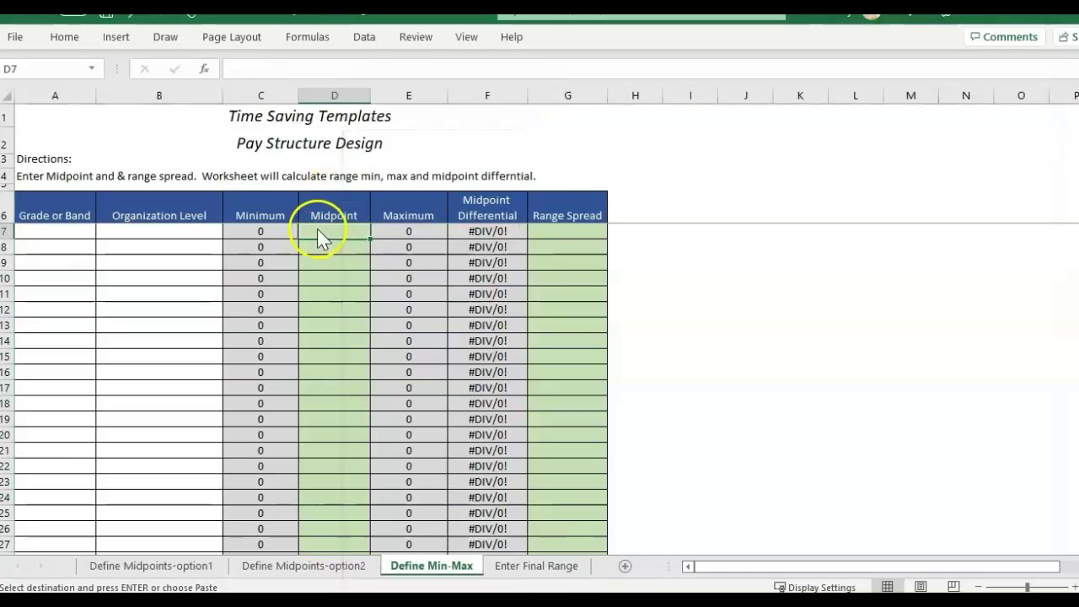
pyautogui.rightClick(332, 230)
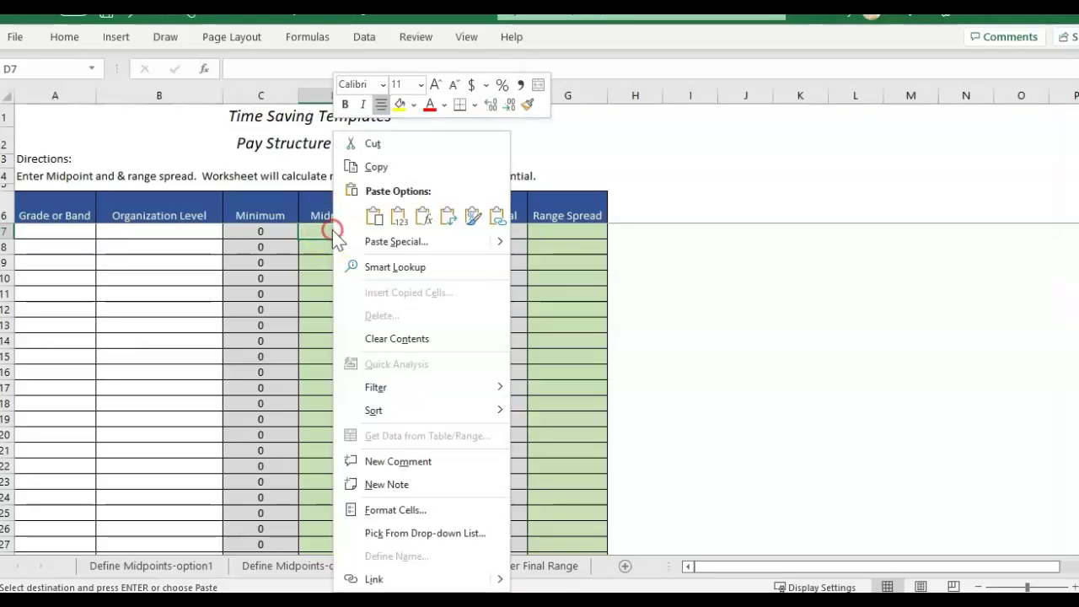
pyautogui.click(425, 240)
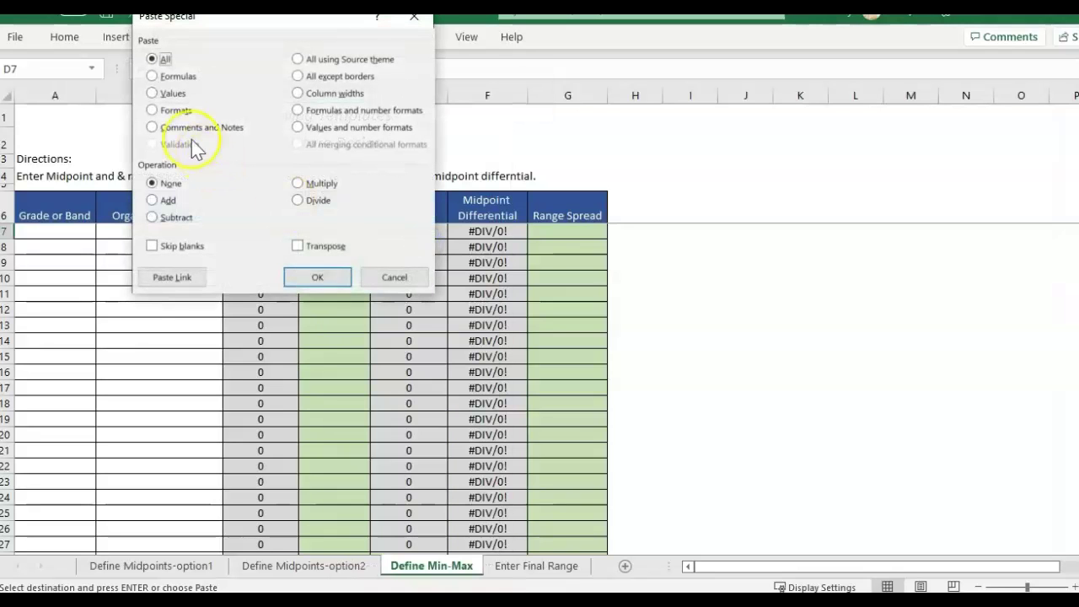
pyautogui.click(153, 92)
pyautogui.click(316, 278)
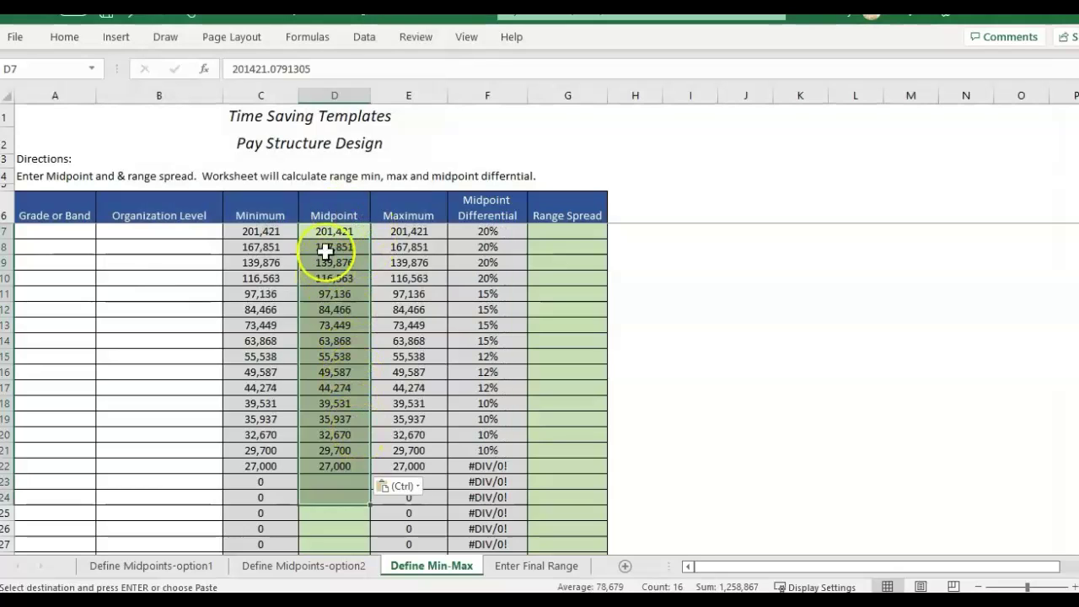
pyautogui.click(331, 211)
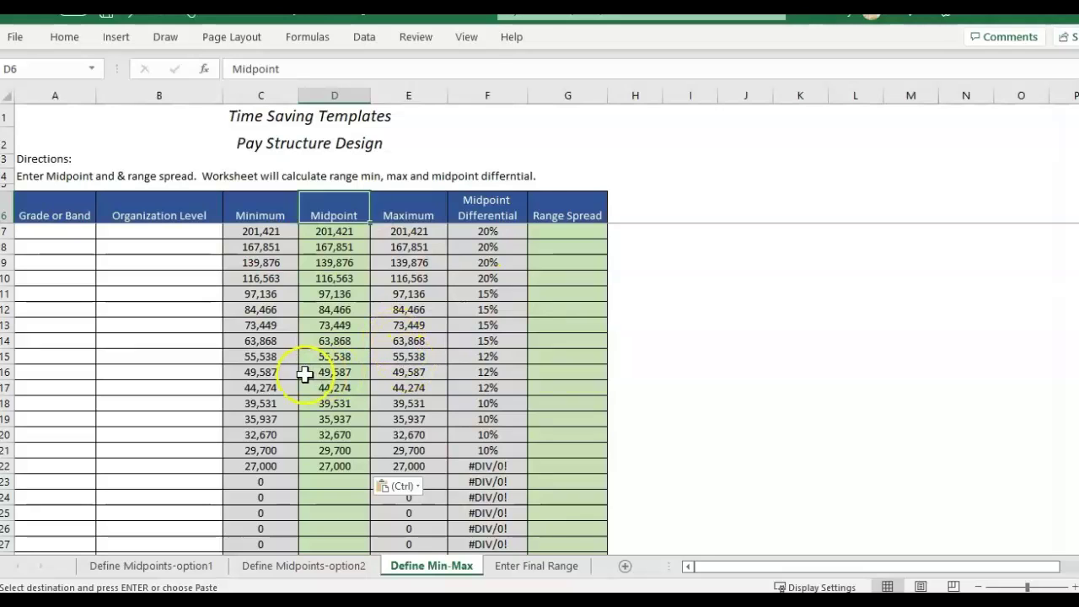
# Check the typical range spreads per position type in the Compensation Metrics Cheatsheet PDF before filling the Range Spread column.
pyautogui.click(573, 220)
pyautogui.click(573, 225)
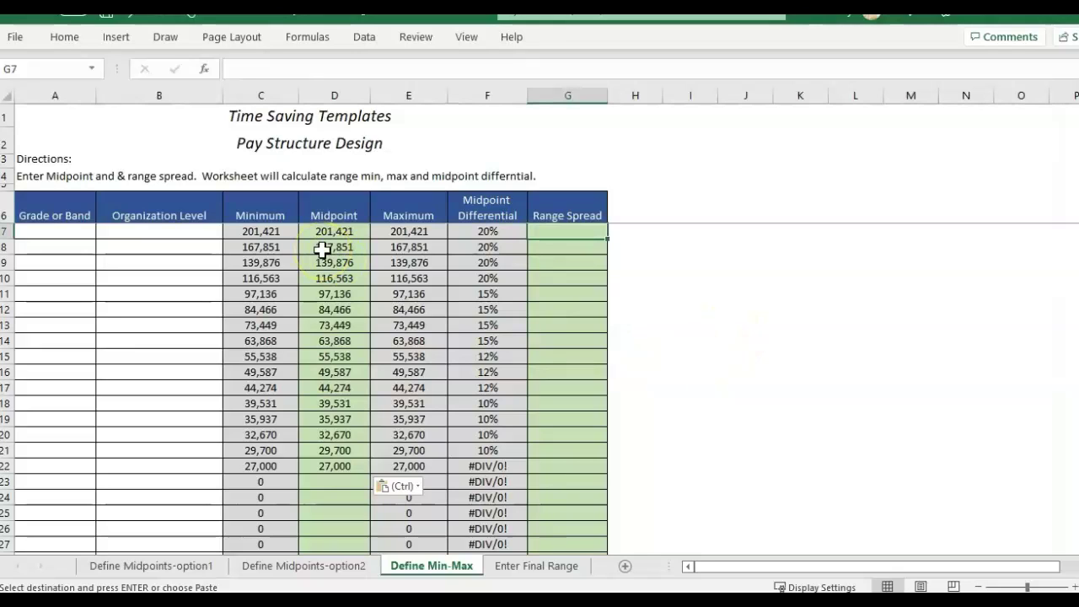
pyautogui.click(305, 600)
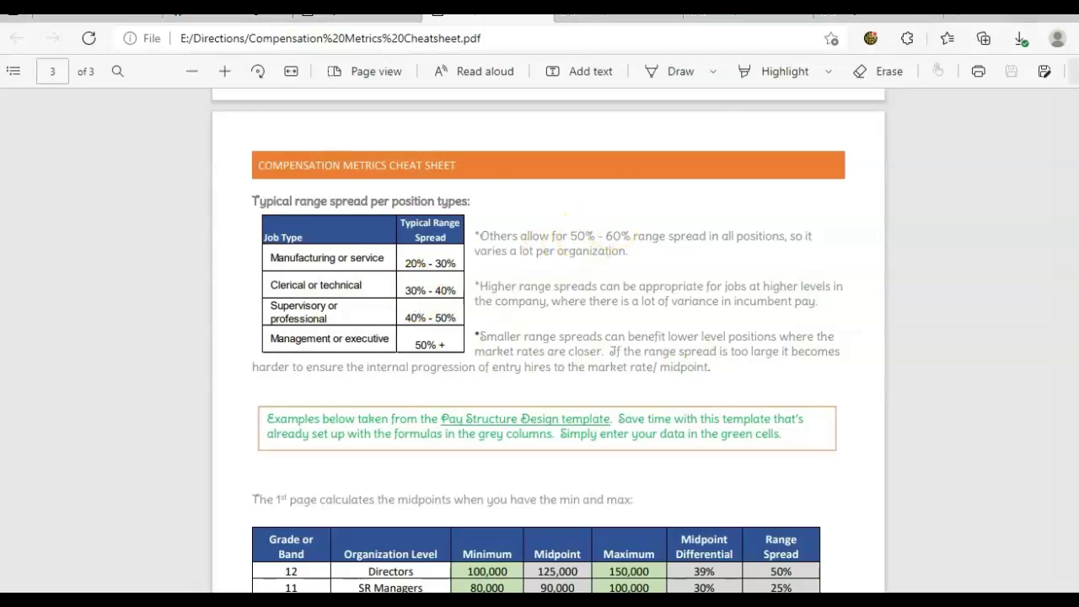
pyautogui.hotkey('alt', 'Tab')
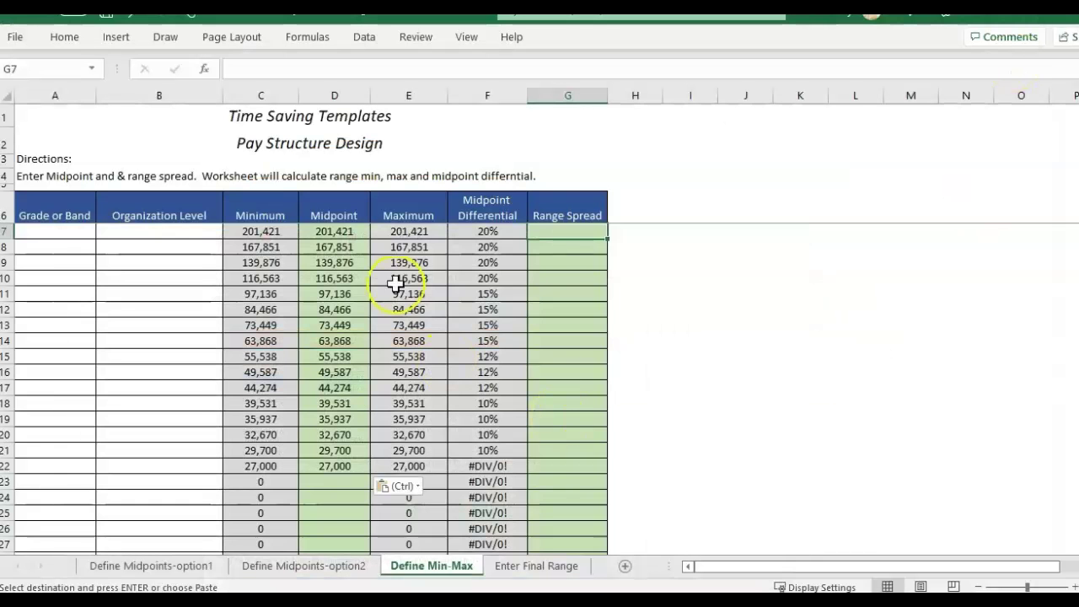
# Set the range spread of the highest band in G7 to 30%.
pyautogui.write('30%')
pyautogui.press('Return')
pyautogui.click(561, 231)
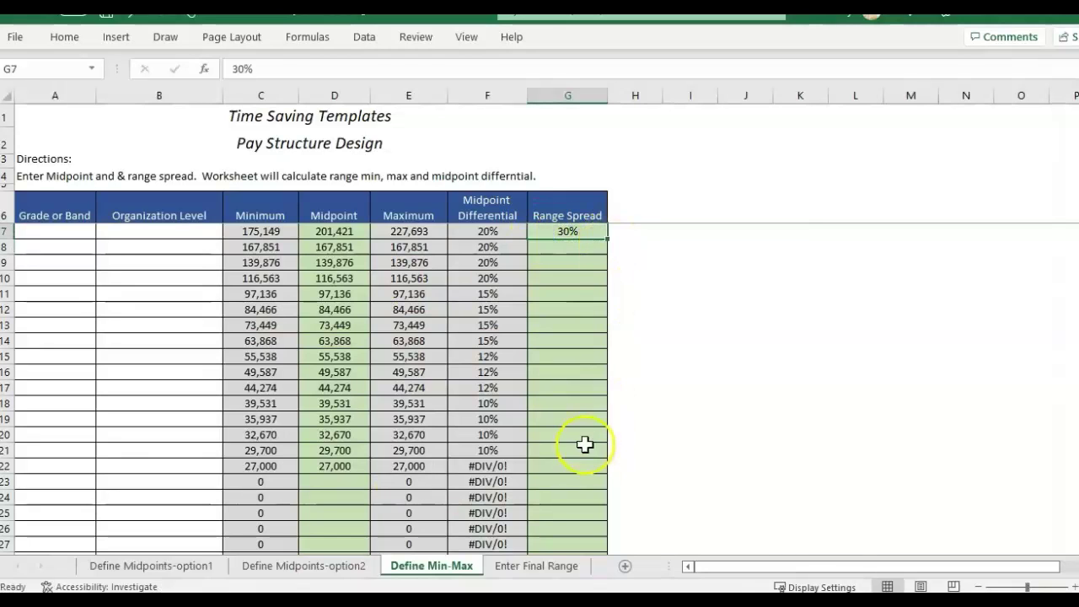
# Set the range spread in G22 to 30% and copy it up the column through G14.
pyautogui.hotkey('alt', 'Tab')
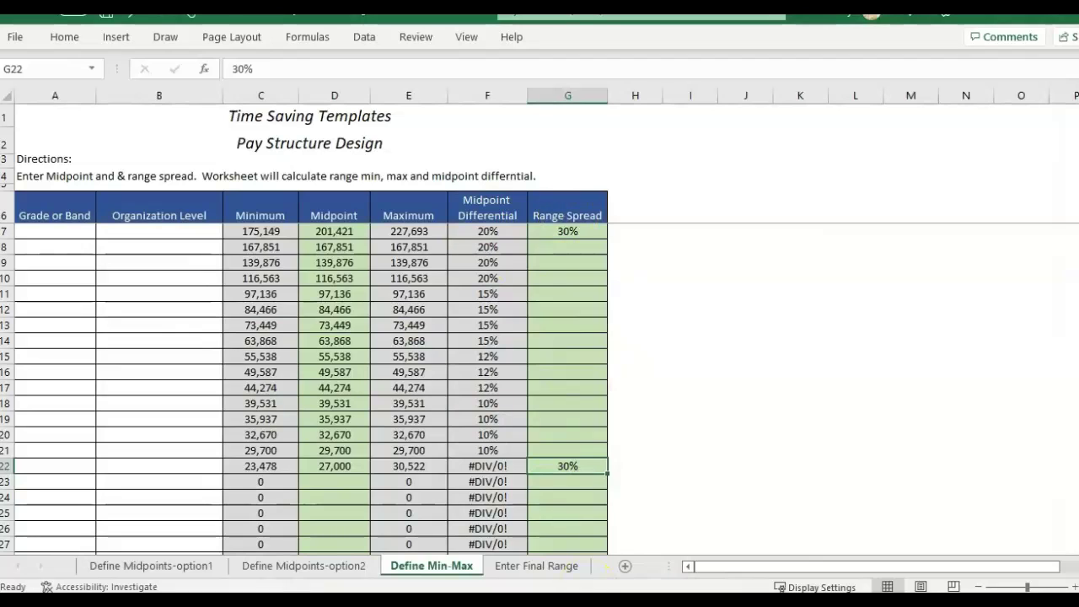
pyautogui.moveTo(609, 473); pyautogui.dragTo(610, 393)
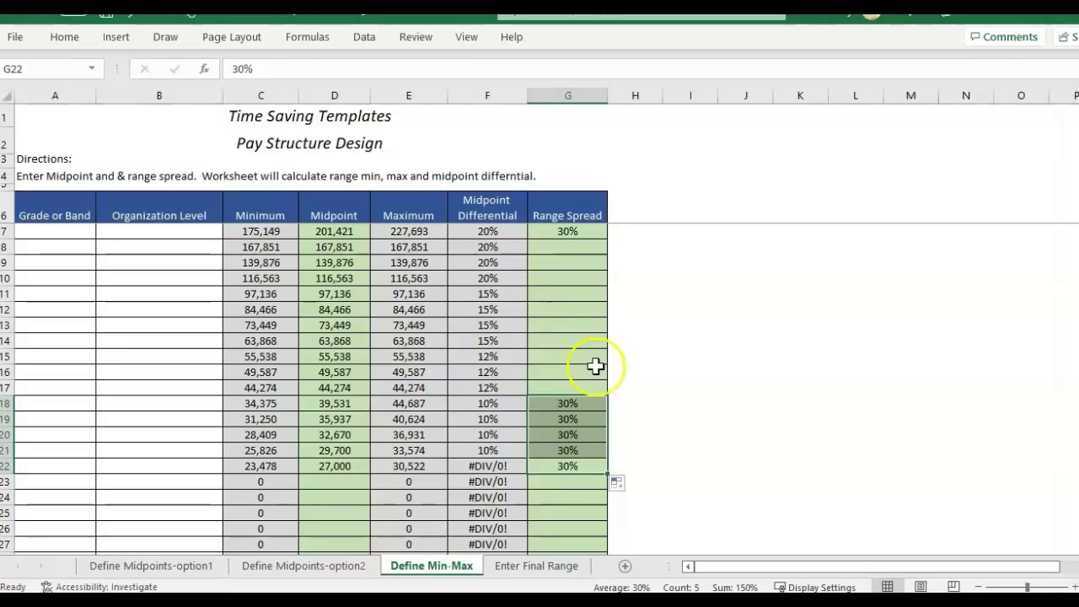
pyautogui.click(594, 404)
pyautogui.moveTo(606, 410); pyautogui.dragTo(609, 232)
# Set the range spread in G13 to 40% and copy it up to G7.
pyautogui.click(593, 324)
pyautogui.write('40')
pyautogui.press('Return')
pyautogui.click(590, 325)
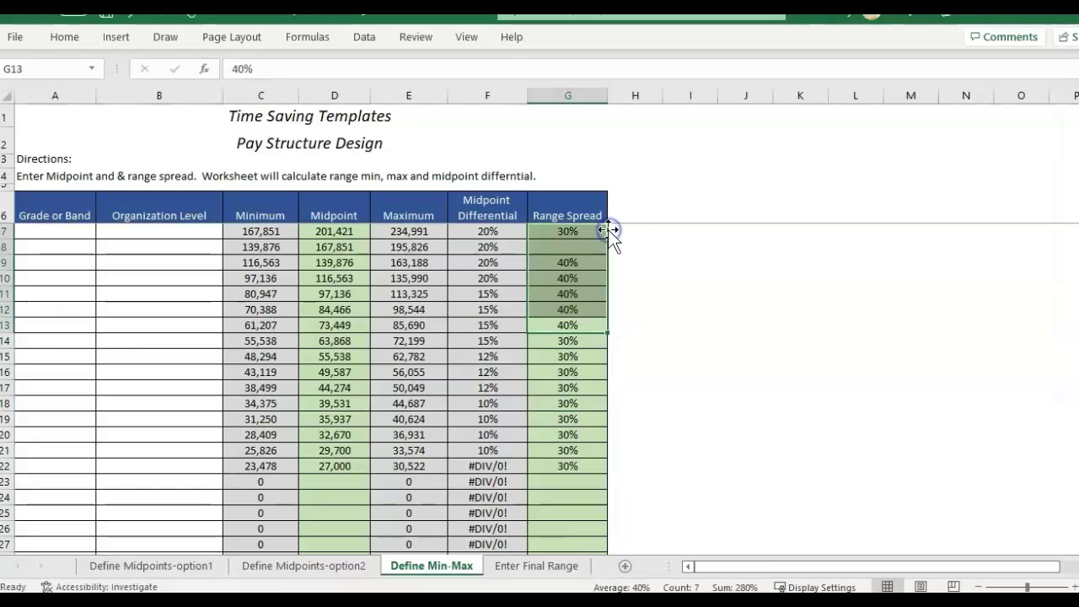
# Set the range spreads of the two highest bands in G8 and G7 to 50%.
pyautogui.click(579, 232)
pyautogui.click(580, 249)
pyautogui.write('50')
pyautogui.press('Return')
pyautogui.click(566, 251)
pyautogui.click(565, 234)
pyautogui.write('50')
pyautogui.press('Return')
pyautogui.click(564, 230)
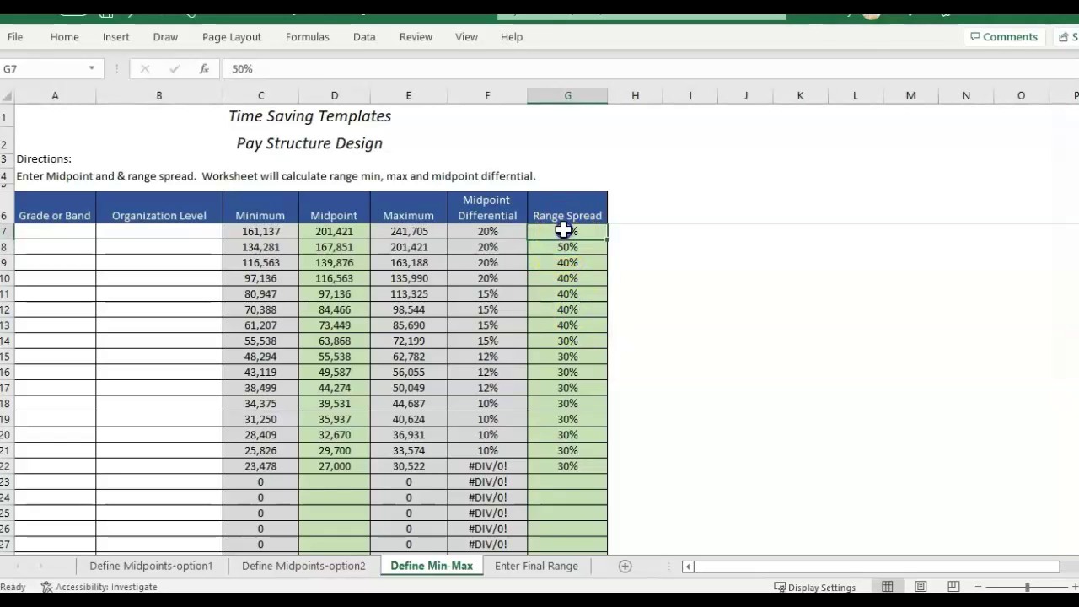
# Compare the annual ranges and hourly rate conversions on the Define Midpoints-option1 and Define Min-Max sheets.
pyautogui.click(257, 199)
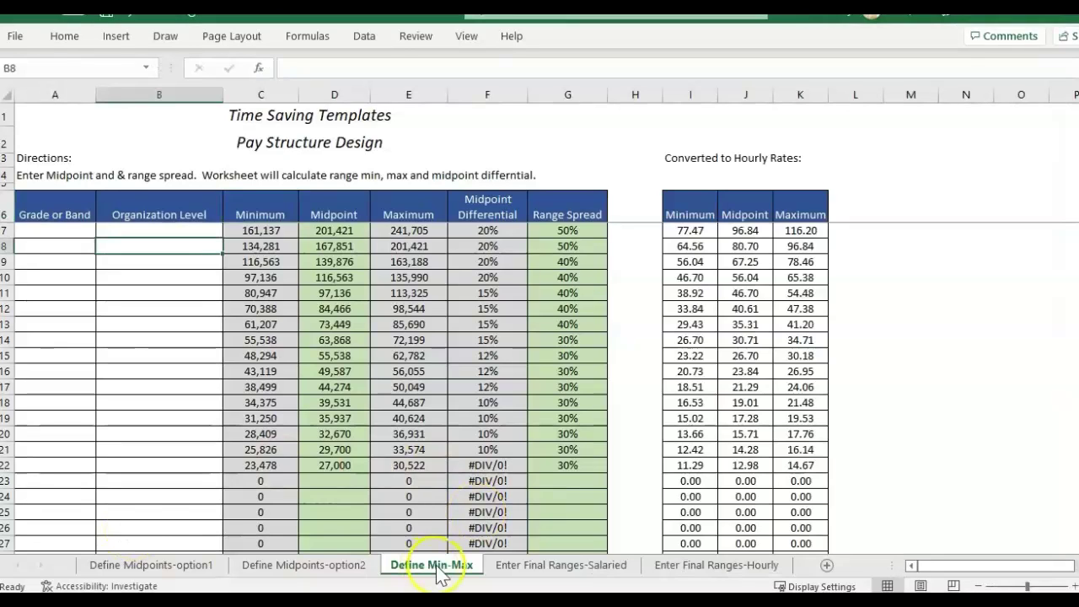
pyautogui.click(205, 580)
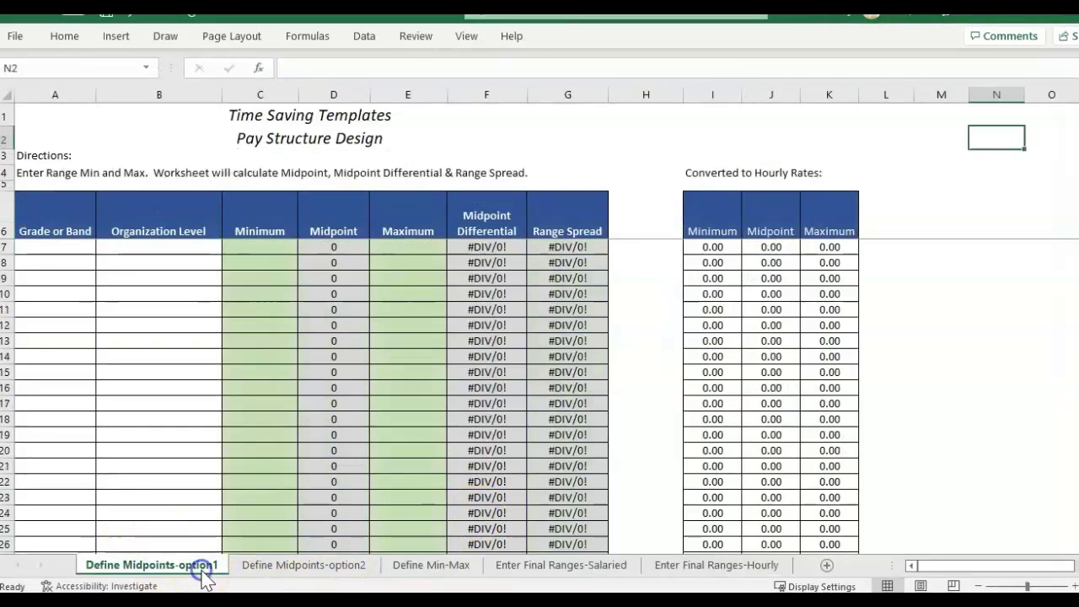
pyautogui.click(52, 236)
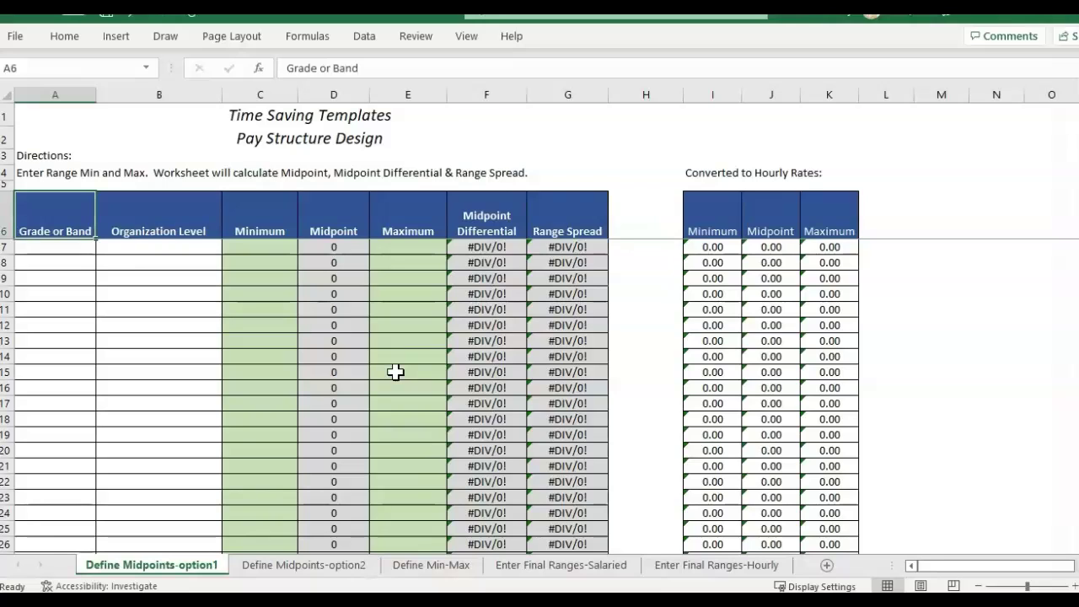
pyautogui.click(506, 205)
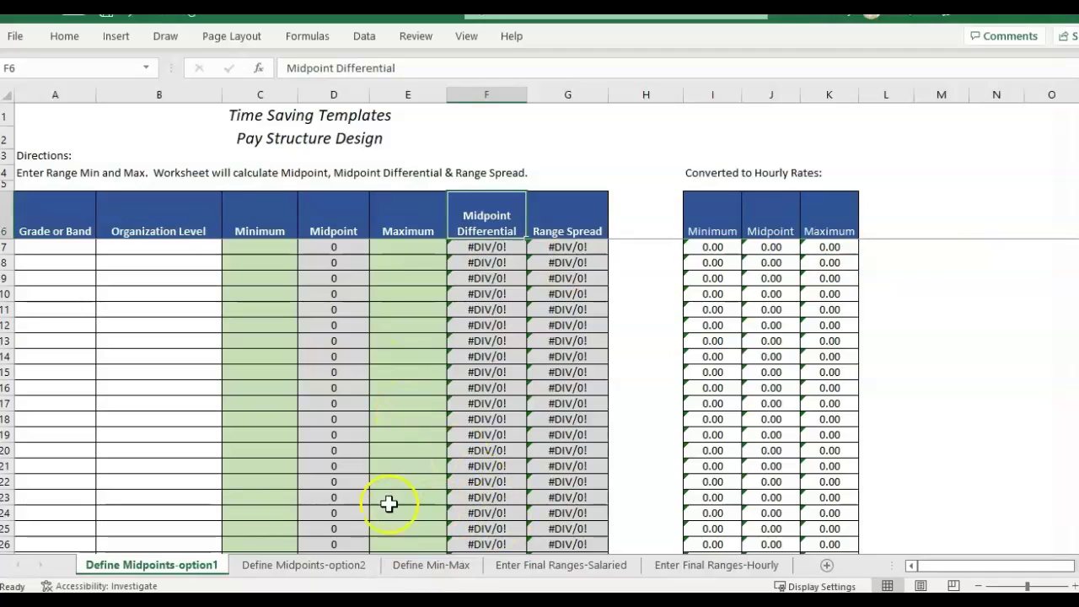
pyautogui.click(454, 567)
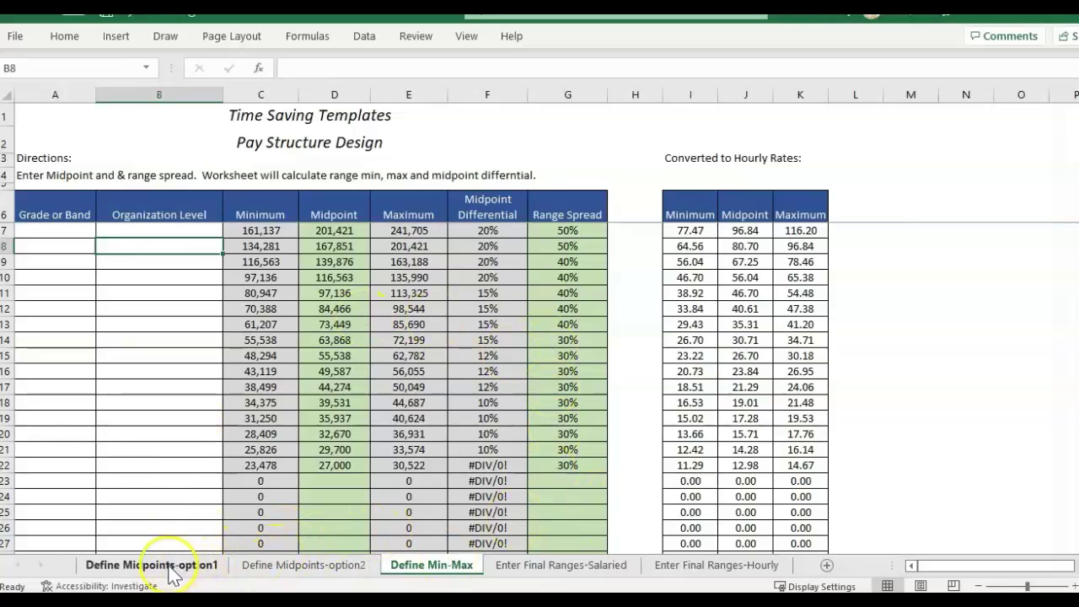
# Open the Enter Final Ranges-Salaried sheet and review the draft ranges for grades A to P.
pyautogui.click(594, 570)
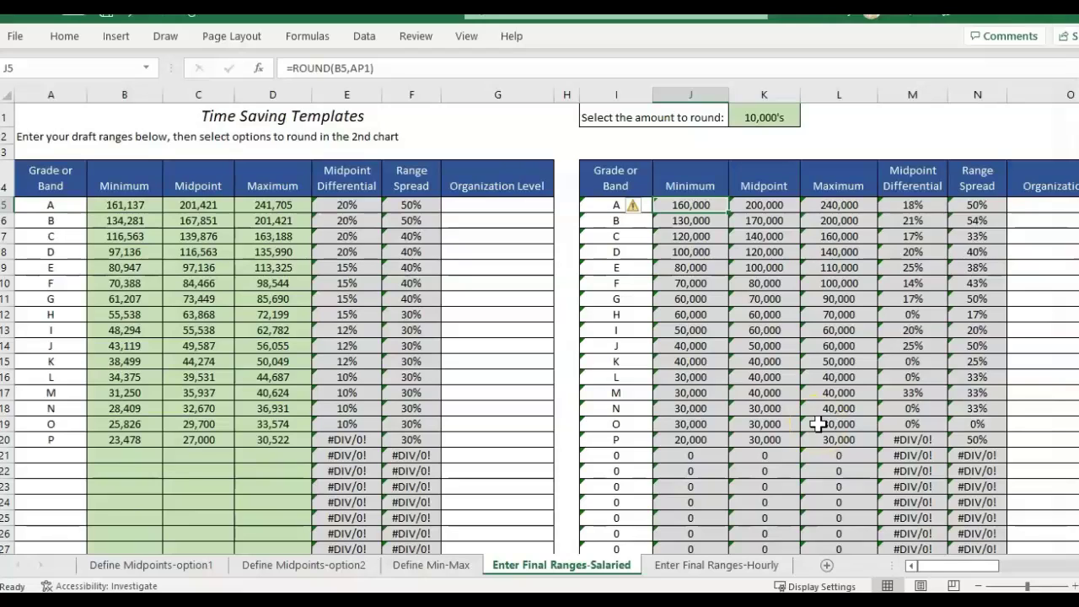
pyautogui.click(197, 247)
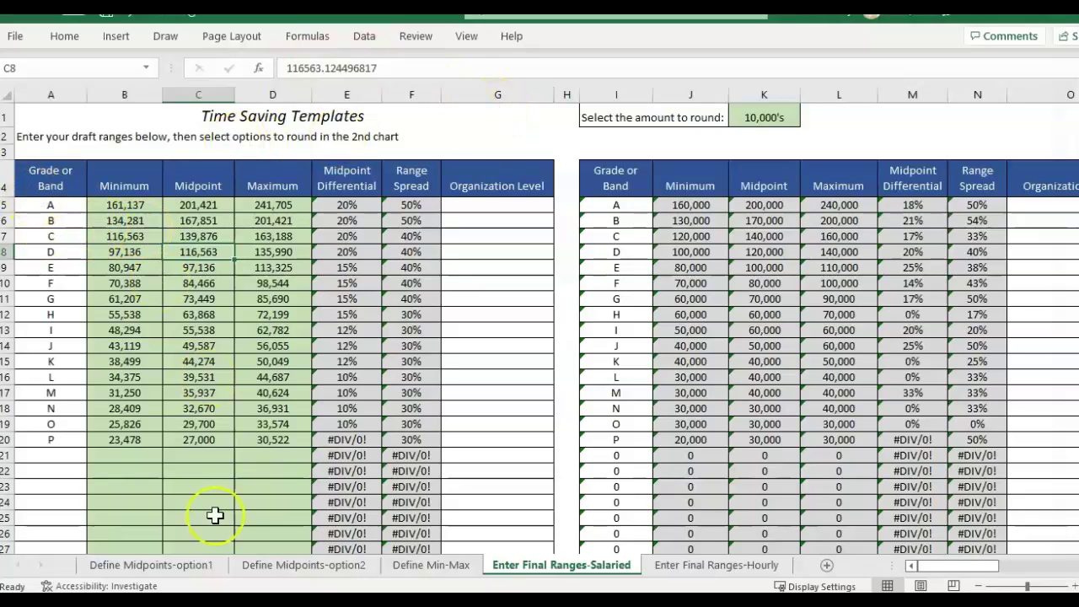
pyautogui.moveTo(55, 205); pyautogui.dragTo(269, 451)
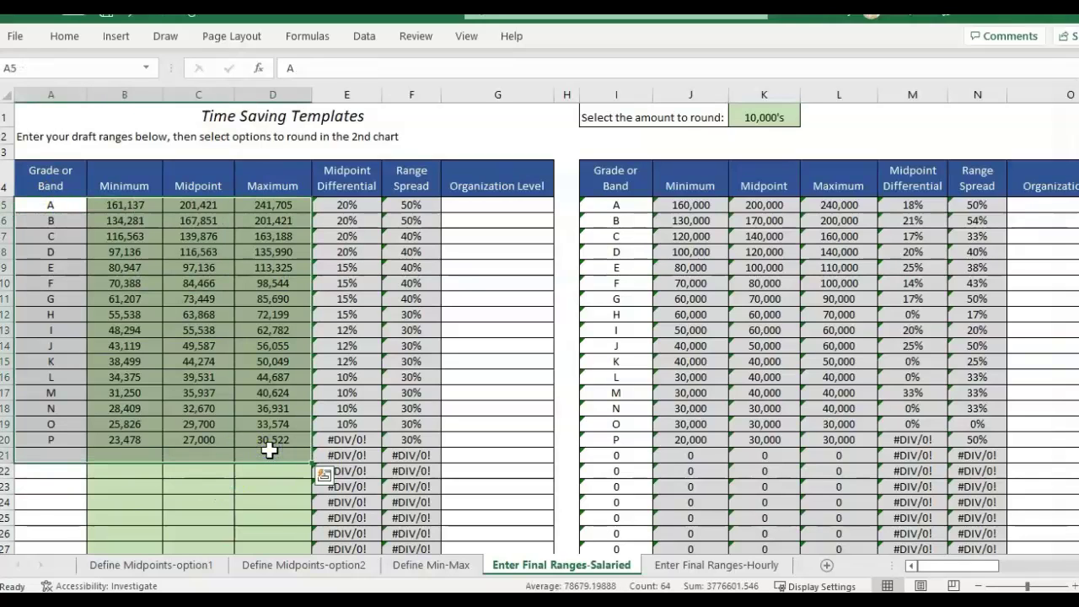
# Set the rounding amount in K1 to 1,000's and then to 100,000's to compare the rounded ranges.
pyautogui.click(791, 121)
pyautogui.click(807, 119)
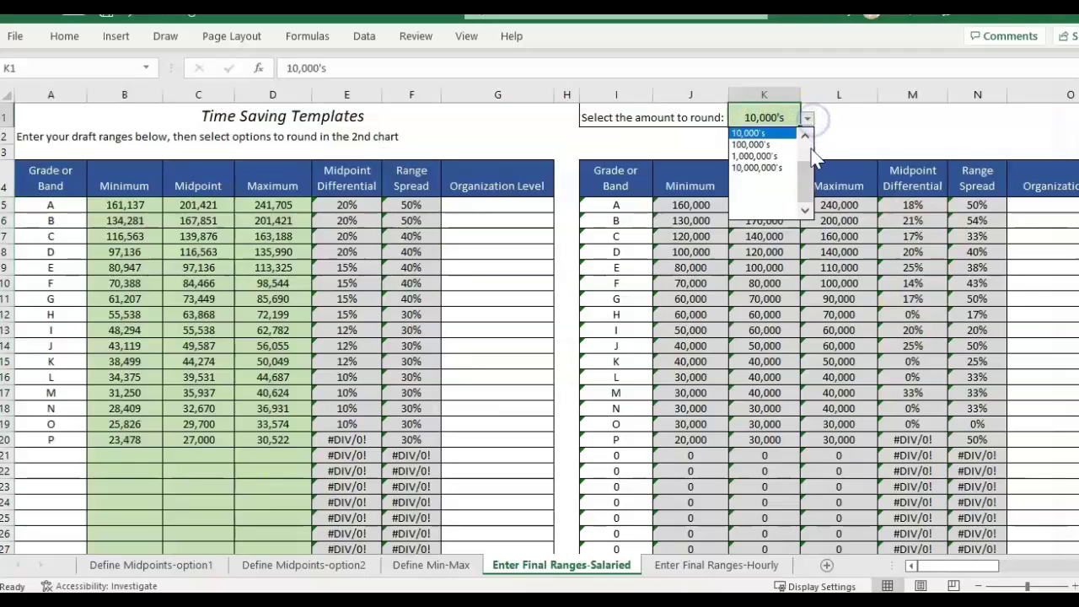
pyautogui.click(806, 133)
pyautogui.click(759, 157)
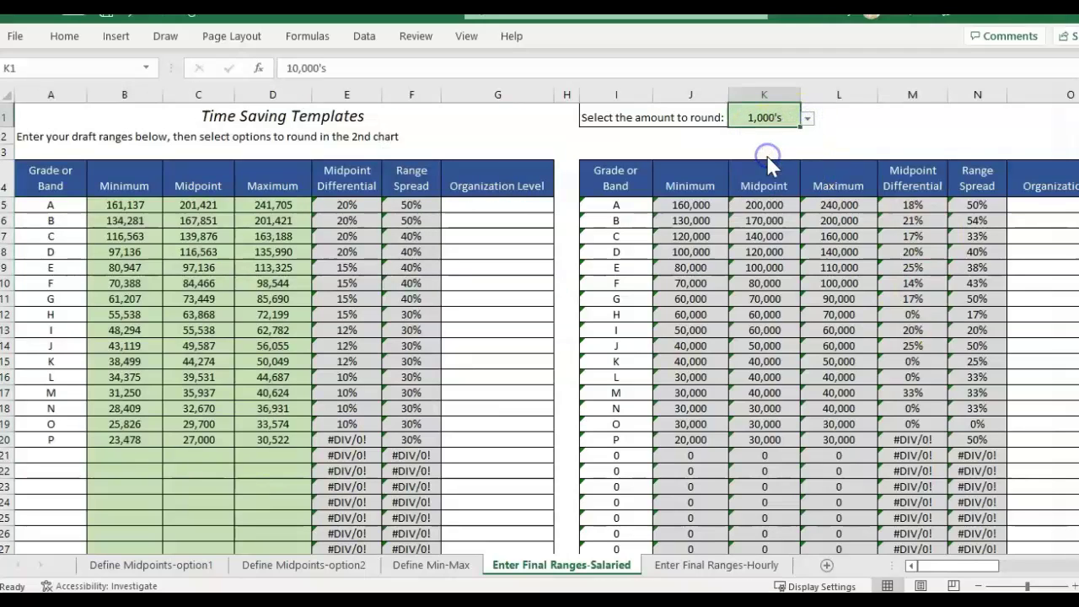
pyautogui.click(807, 121)
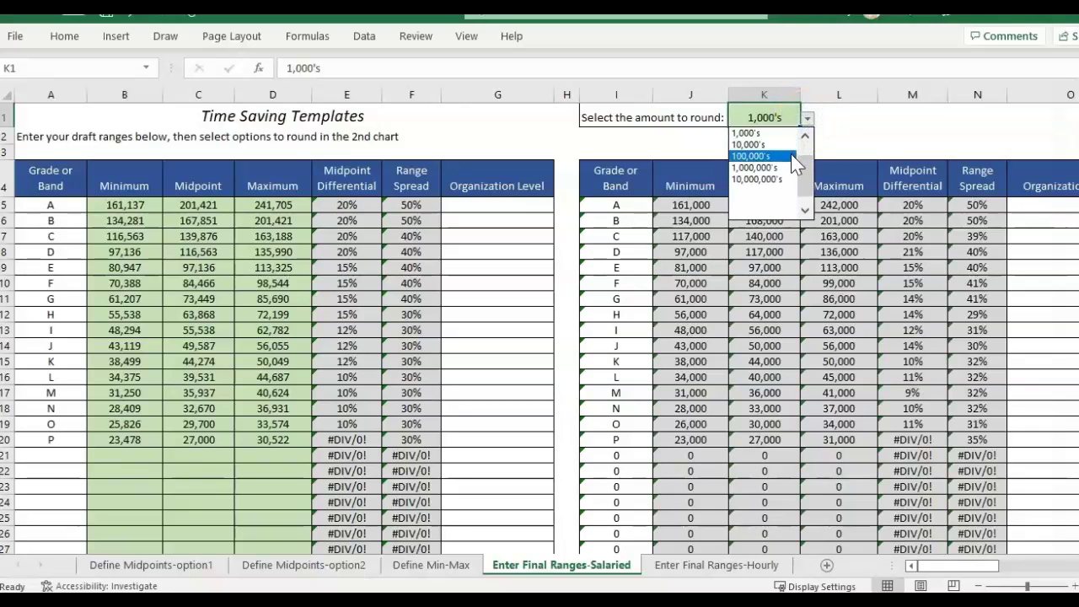
pyautogui.click(786, 156)
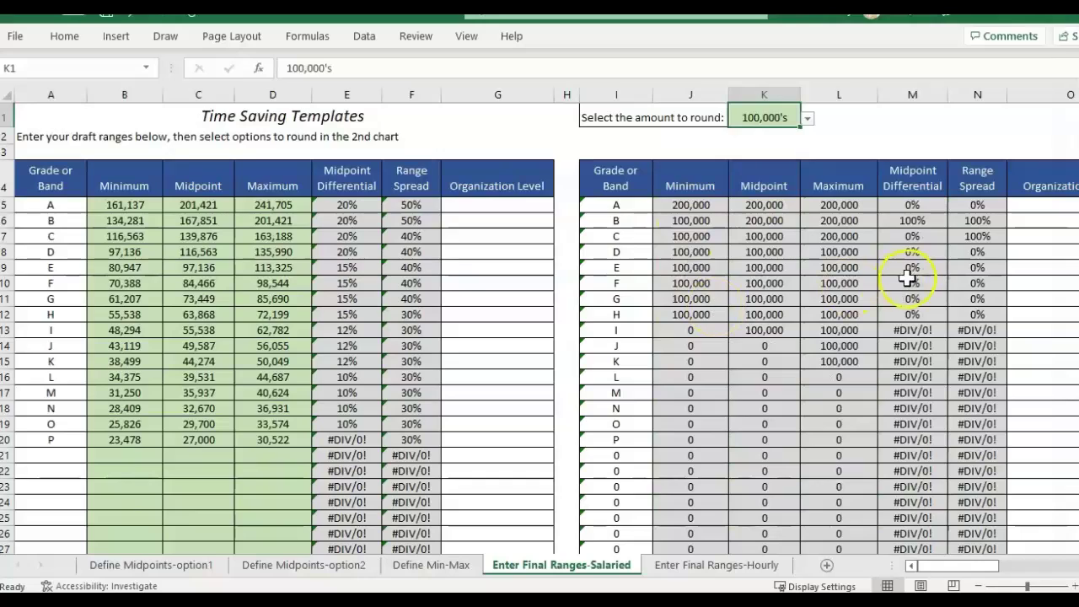
# Set the rounding amount in K1 of the salaried ranges sheet to 1,000's.
pyautogui.click(806, 118)
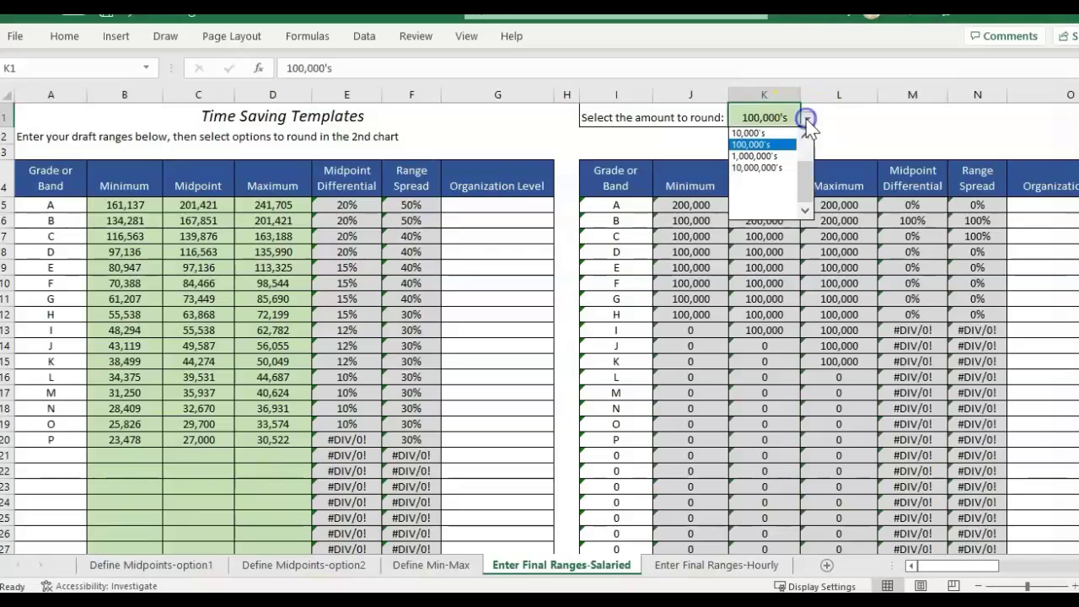
pyautogui.click(806, 132)
pyautogui.click(806, 133)
pyautogui.click(806, 133)
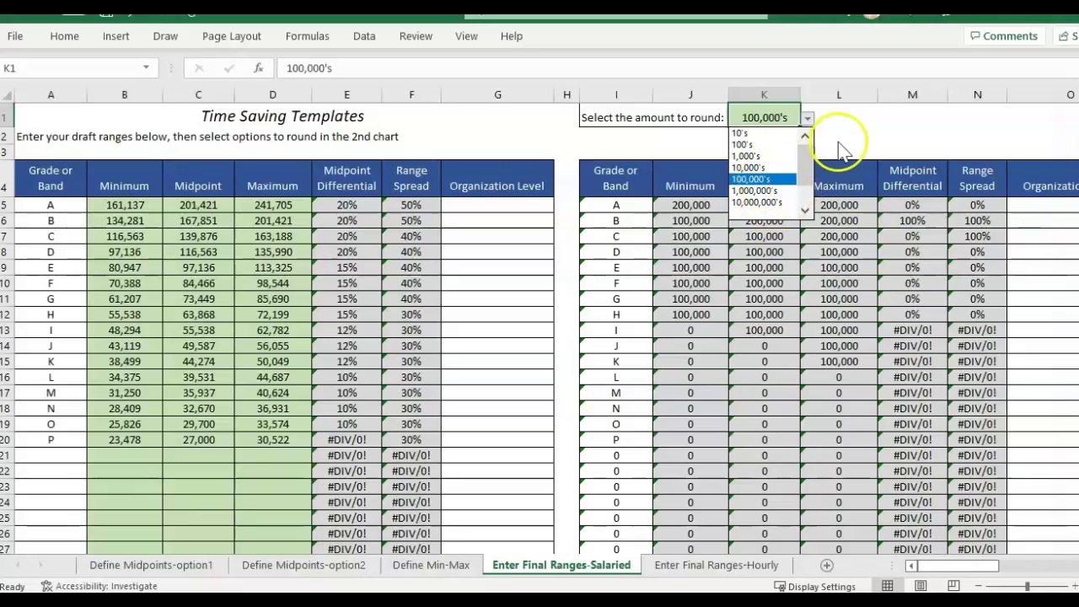
pyautogui.click(769, 157)
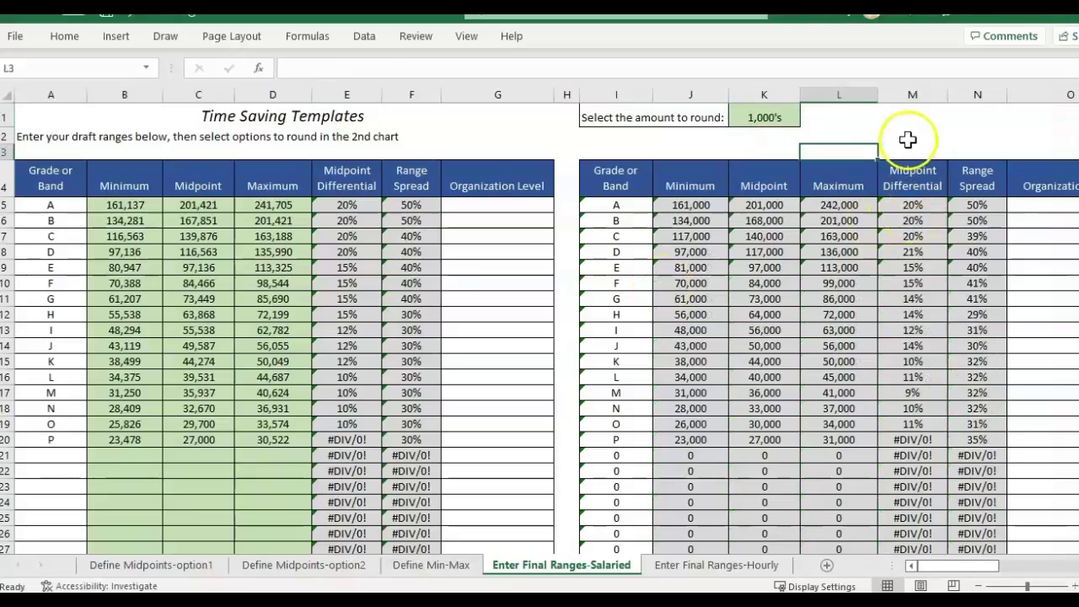
# Examine the Ranges Progression Graph beside the rounded salaried ranges and return to the draft ranges in column A.
pyautogui.click(915, 187)
pyautogui.press('Right')
pyautogui.press('Right')
pyautogui.press('Right')
pyautogui.press('Right')
pyautogui.press('Right')
pyautogui.press('Right')
pyautogui.press('Right')
pyautogui.press('Right')
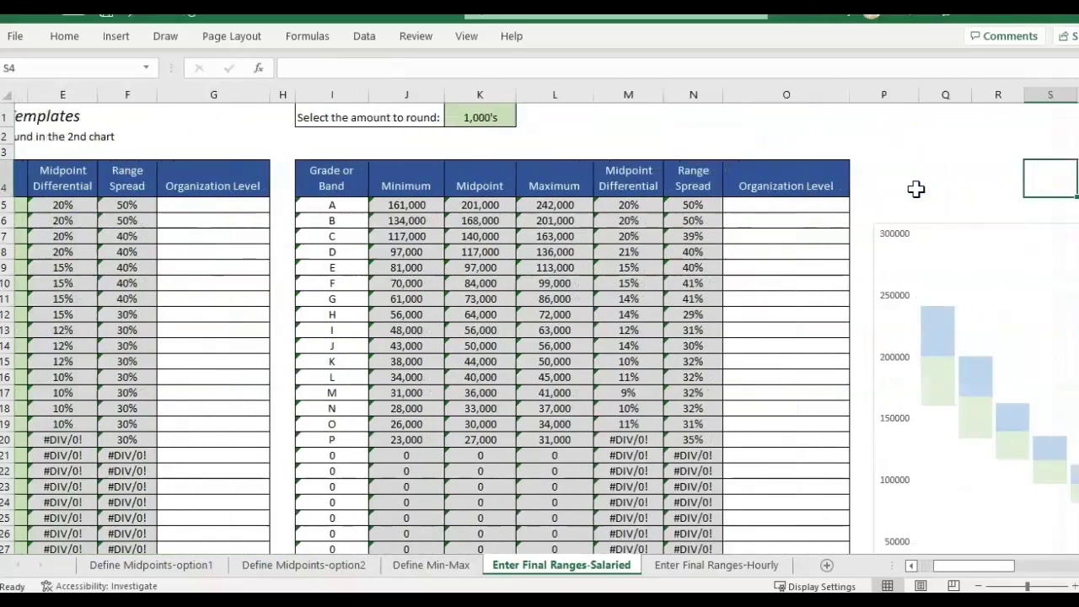
pyautogui.press('Right')
pyautogui.press('Right')
pyautogui.press('Right')
pyautogui.press('Right')
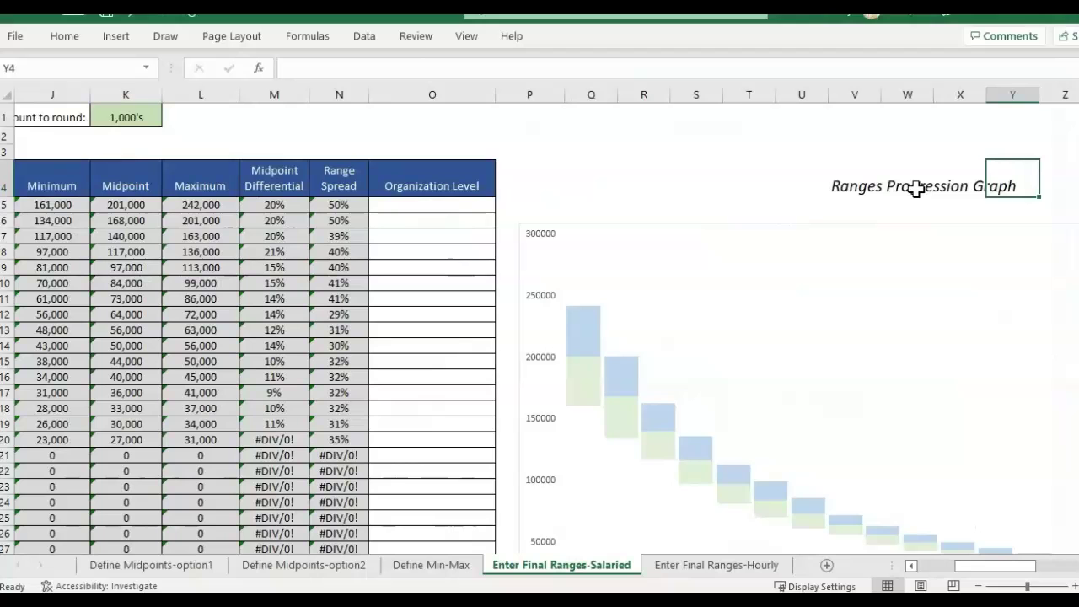
pyautogui.press('Left')
pyautogui.press('Left')
pyautogui.press('Left')
pyautogui.press('Left')
pyautogui.press('Left')
pyautogui.press('Left')
pyautogui.press('Left')
pyautogui.press('Left')
pyautogui.press('Left')
pyautogui.press('Left')
pyautogui.press('Left')
pyautogui.press('Left')
pyautogui.press('Left')
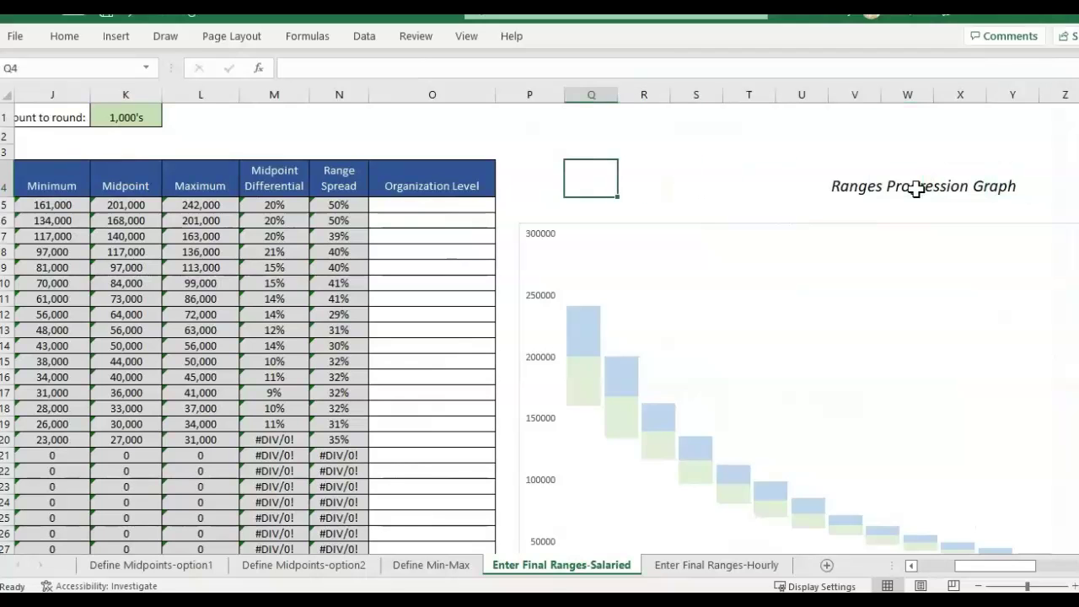
pyautogui.press('Left')
pyautogui.press('Left')
pyautogui.press('Left')
pyautogui.press('Left')
pyautogui.press('Left')
pyautogui.press('Left')
pyautogui.press('Left')
pyautogui.press('Left')
pyautogui.press('Left')
pyautogui.press('Left')
pyautogui.press('Left')
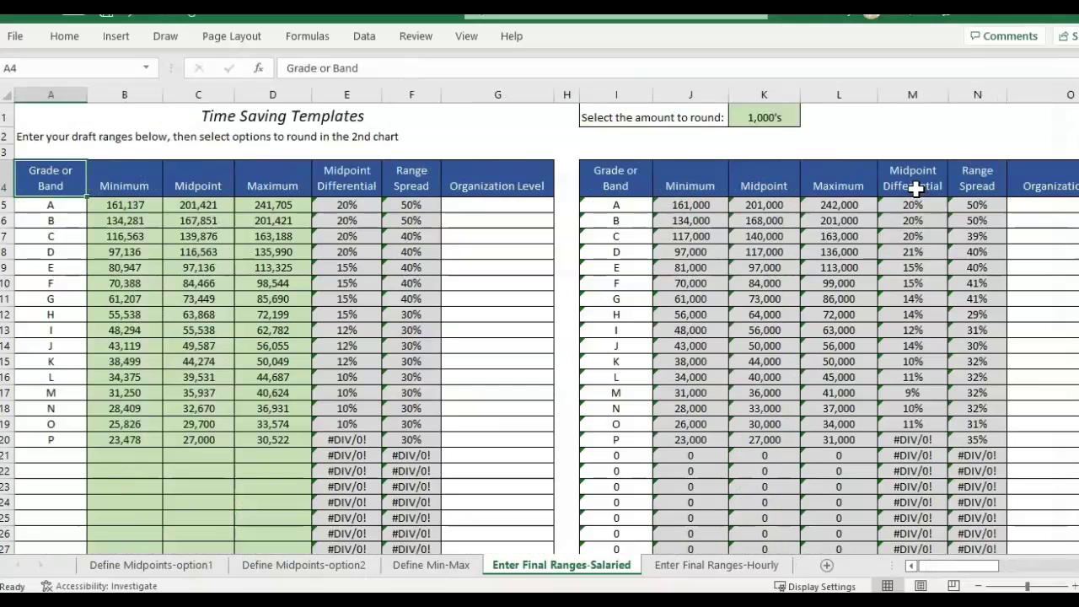
# On the Enter Final Ranges-Hourly sheet, set the rounding amount in K1 to 1 decimal.
pyautogui.click(723, 565)
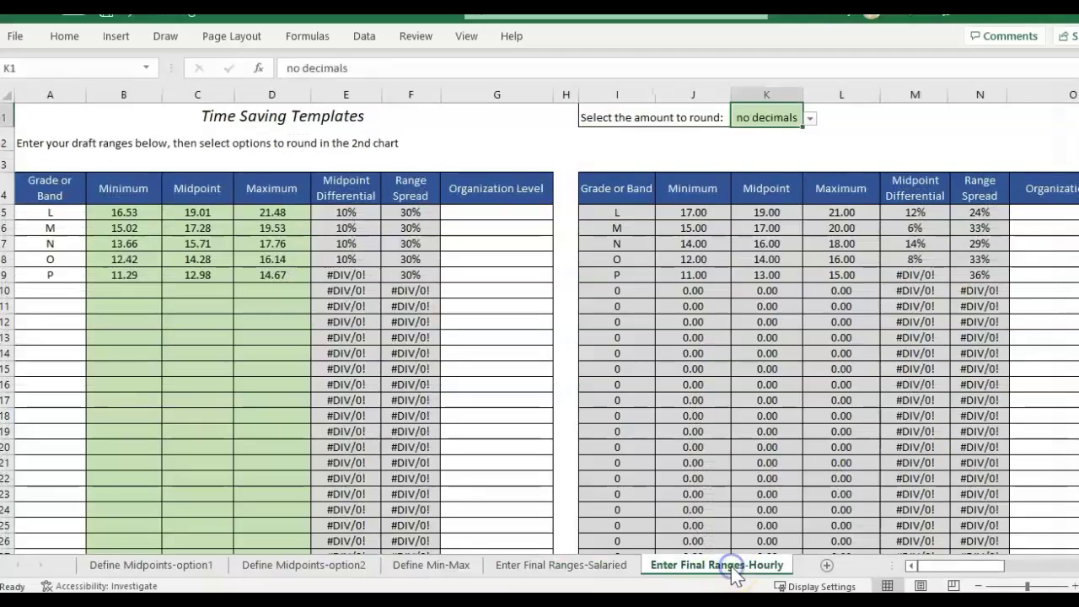
pyautogui.click(190, 225)
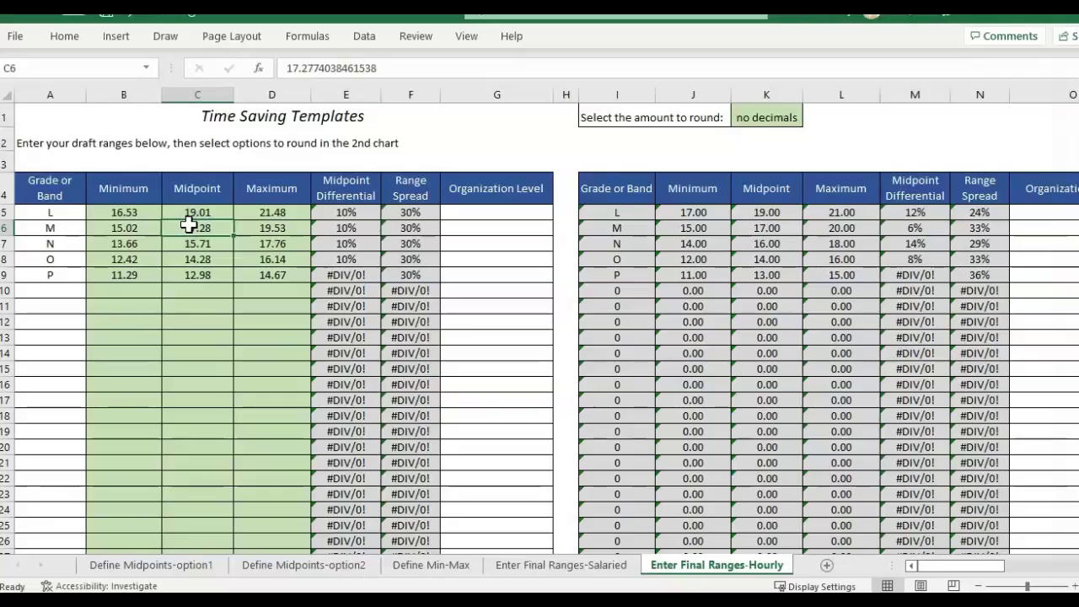
pyautogui.click(793, 117)
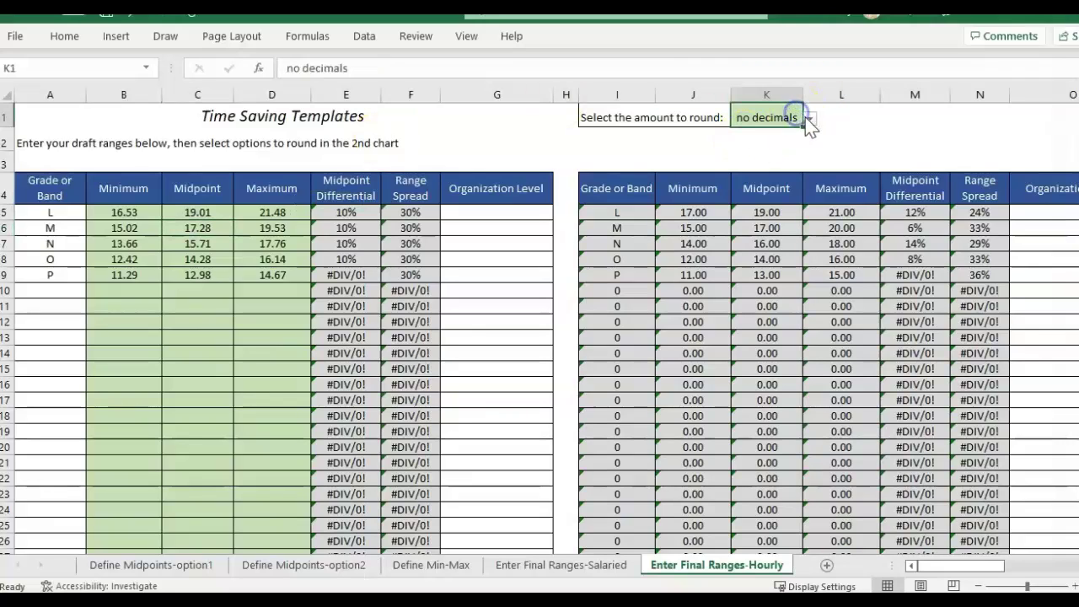
pyautogui.click(807, 118)
pyautogui.click(809, 133)
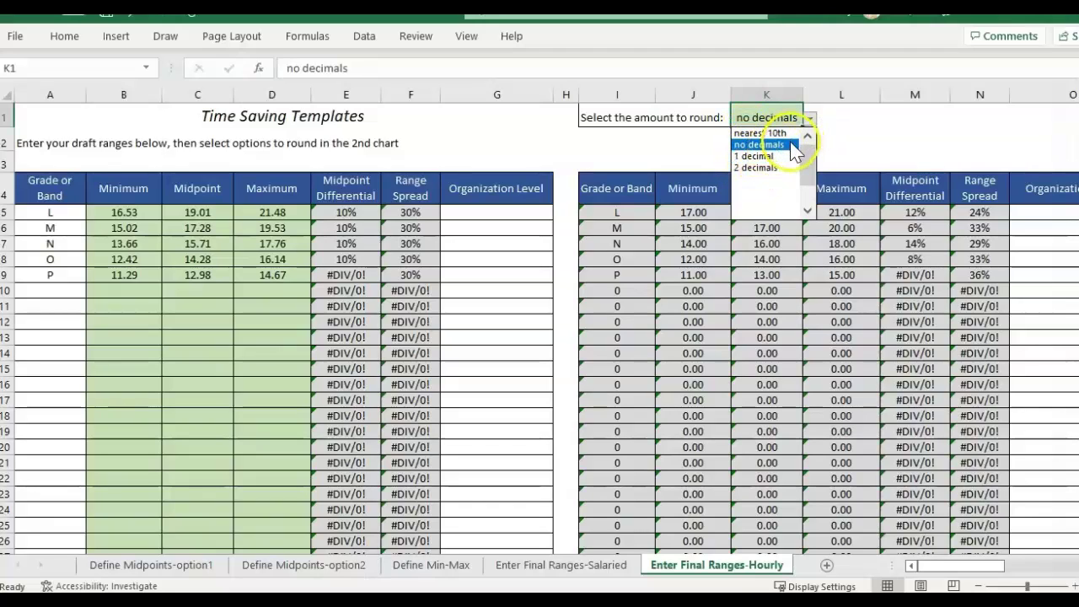
pyautogui.click(763, 134)
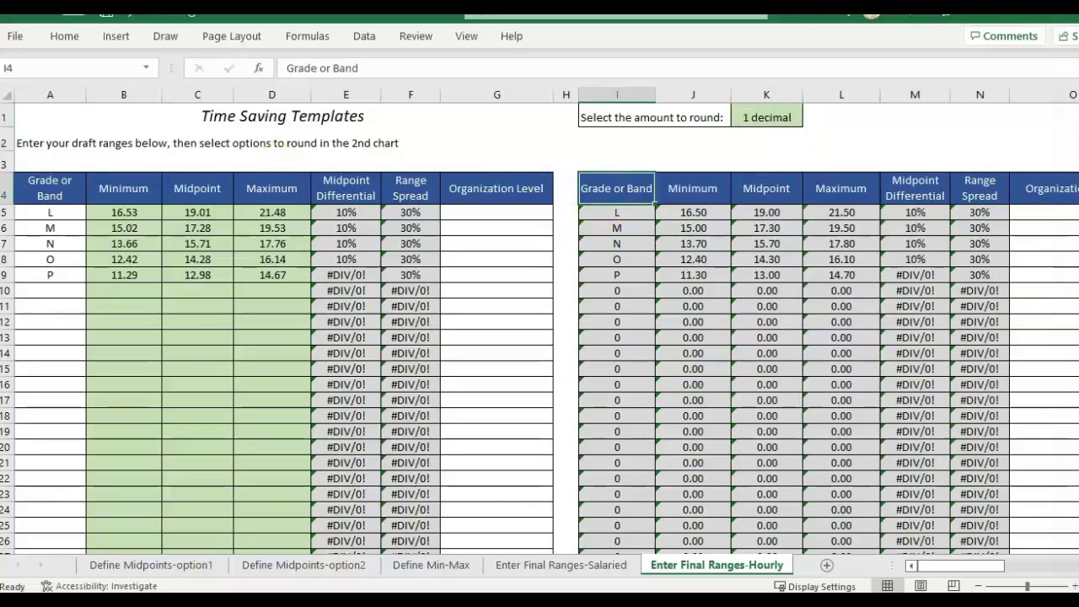
# Go back to the Define Midpoints-option1 sheet.
pyautogui.click(195, 570)
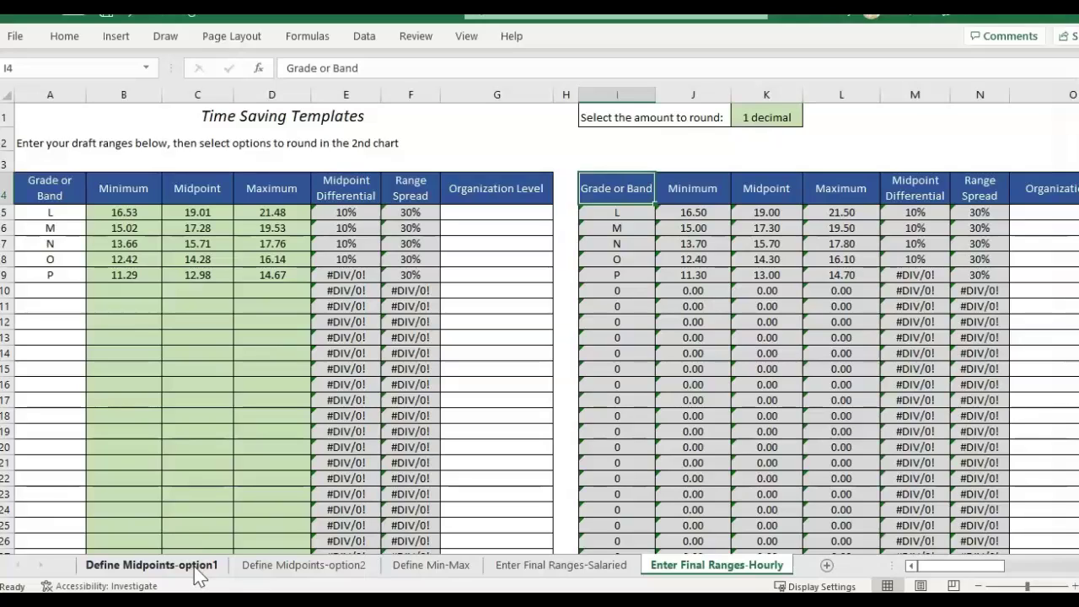
pyautogui.click(195, 571)
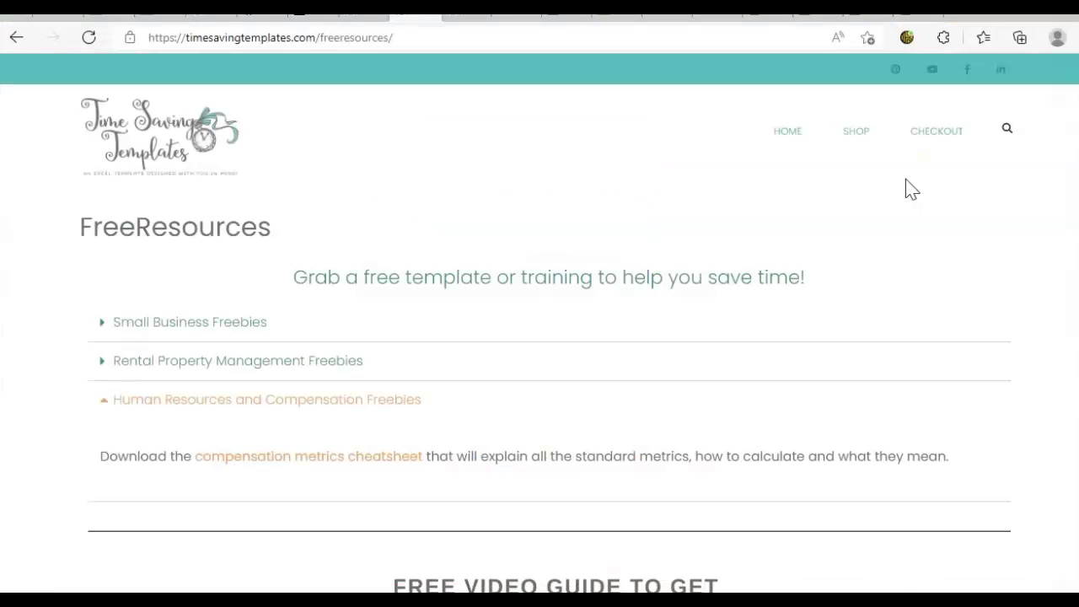
# Switch to the browser and review the Human Resources and Compensation Freebies on the Time Saving Templates FreeResources page.
pyautogui.moveTo(855, 140)
pyautogui.scroll(-2, 540, 329)
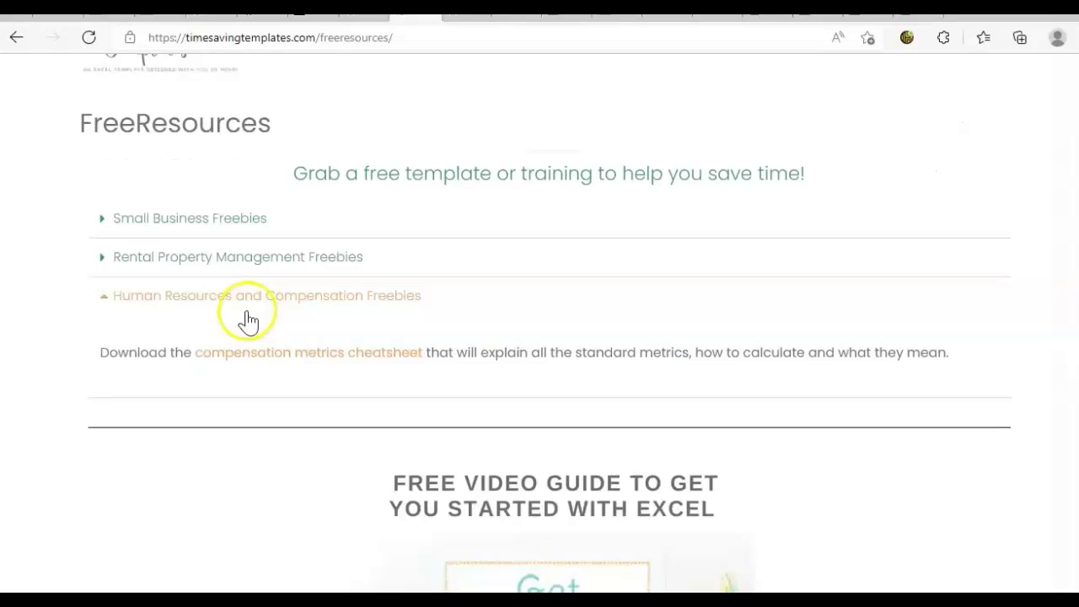